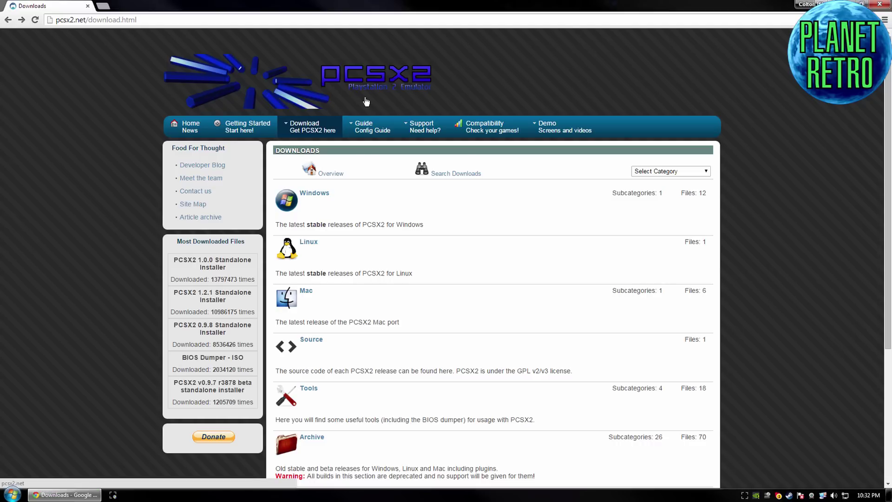
- Go to pcsx2.net's Windows downloads and launch the PCSX2 1.2.1 Standalone Installer
left_click(86, 21)
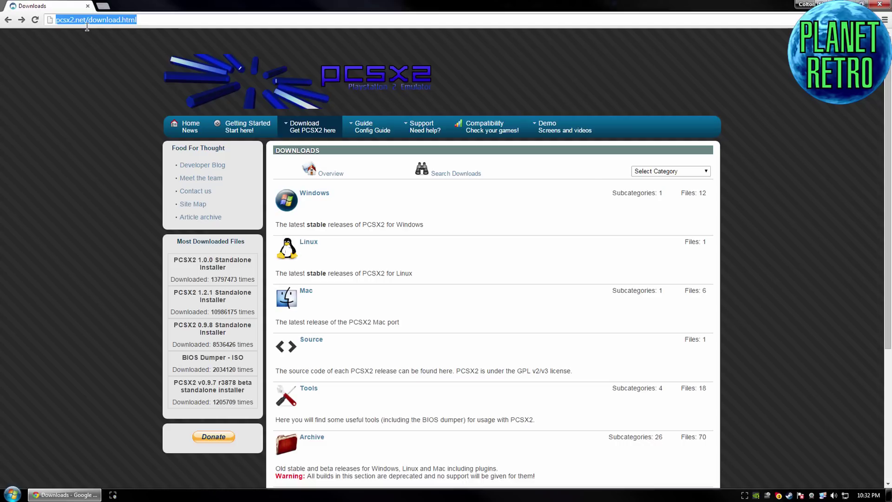
left_click(98, 21)
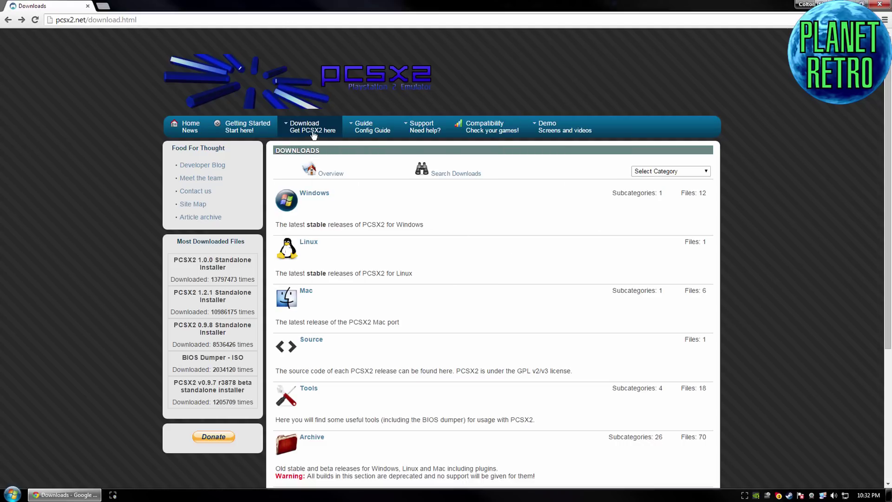
mouse_move(314, 135)
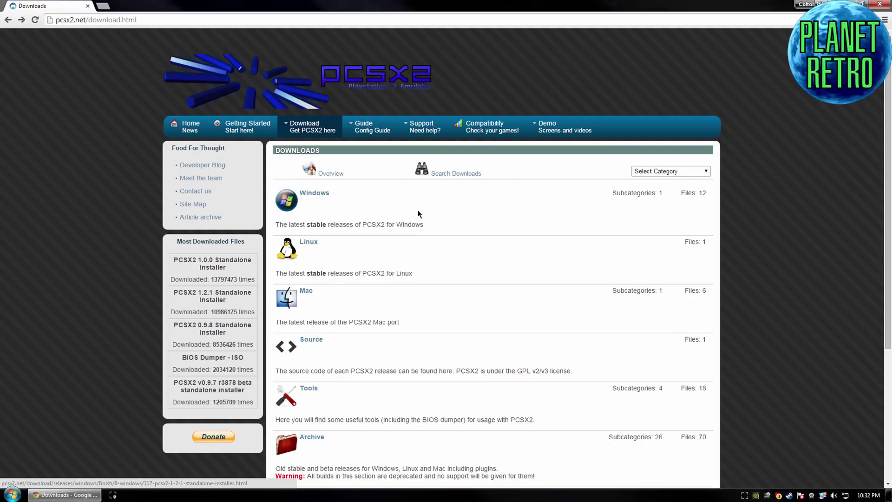
left_click(318, 193)
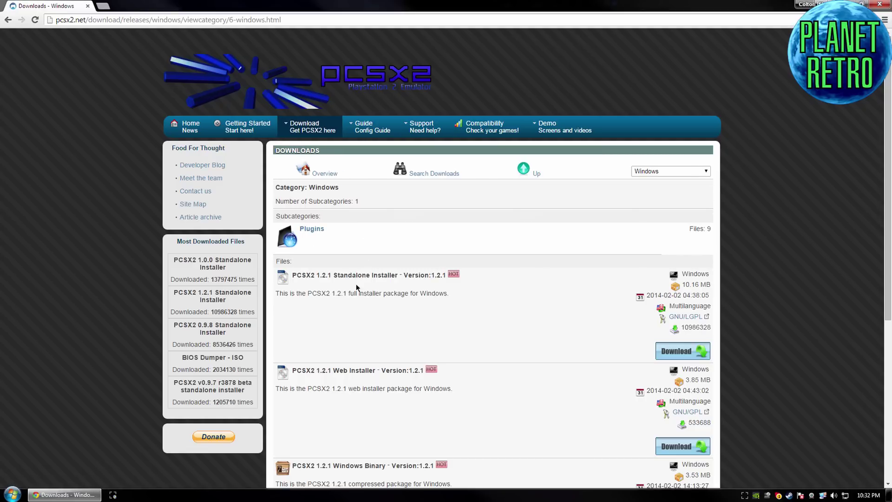
left_click_drag(317, 277, 440, 277)
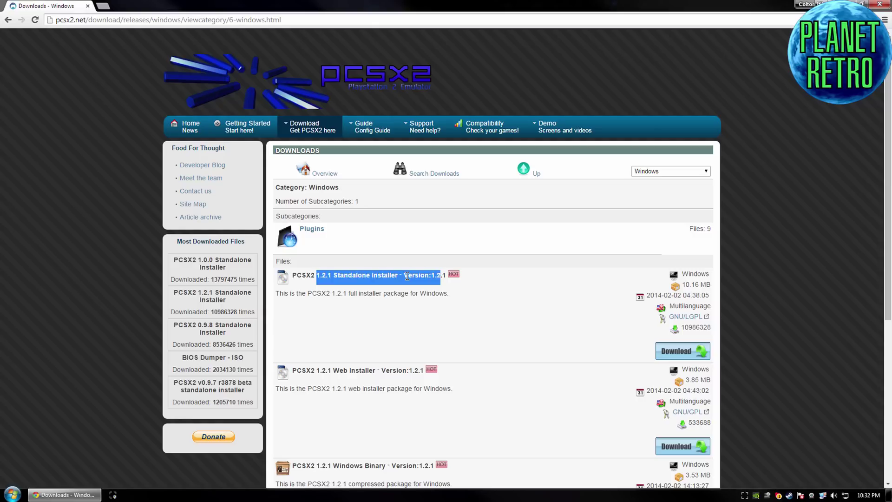
left_click(365, 273)
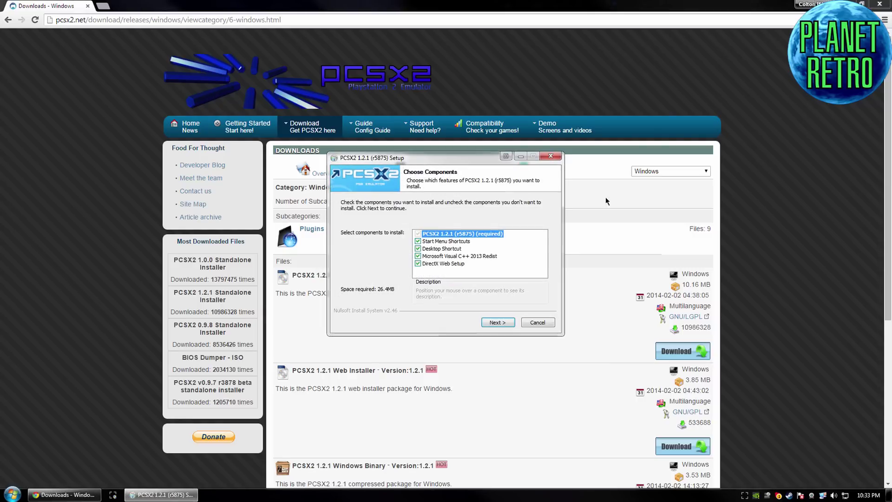
- Keep all components checked, including Visual C++ 2013 Redist, and proceed to Choose Install Location
left_click(456, 256)
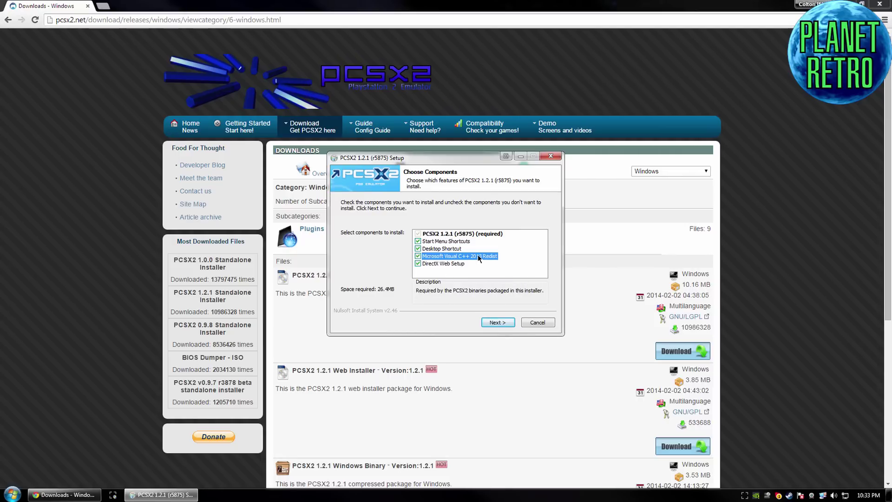
left_click(457, 256)
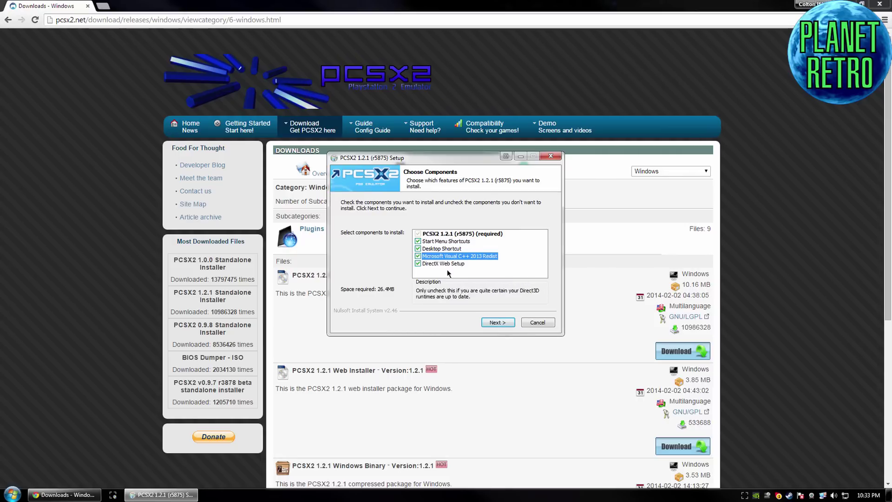
left_click(444, 234)
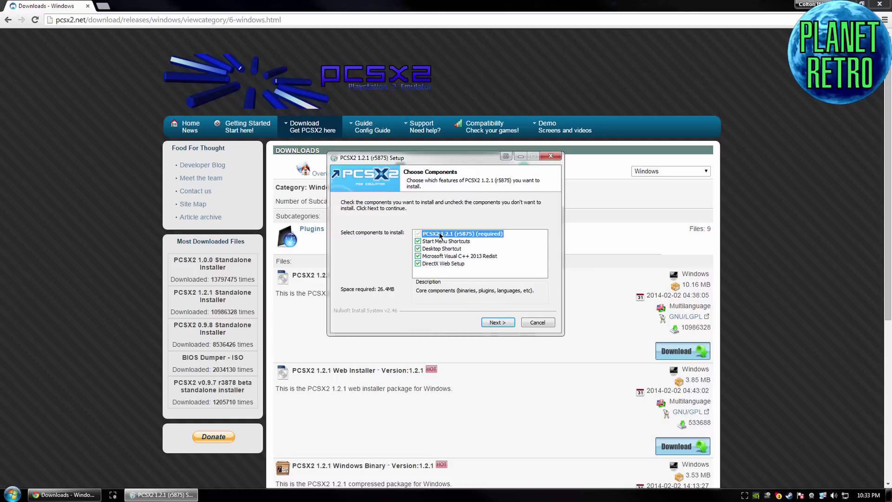
left_click(444, 264)
left_click(442, 256)
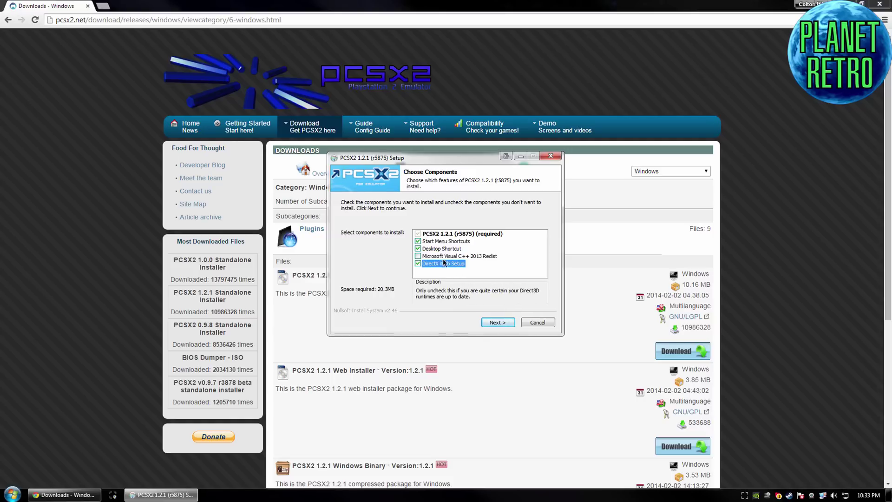
left_click(441, 248)
left_click(443, 241)
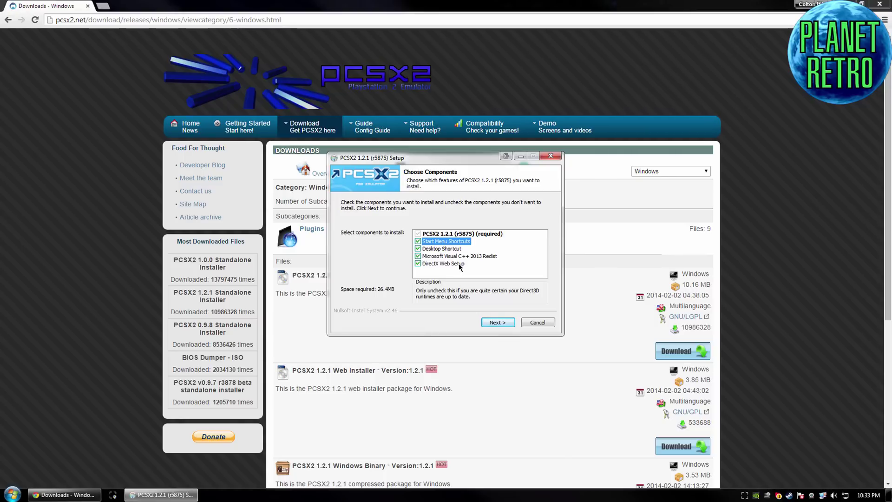
left_click(499, 323)
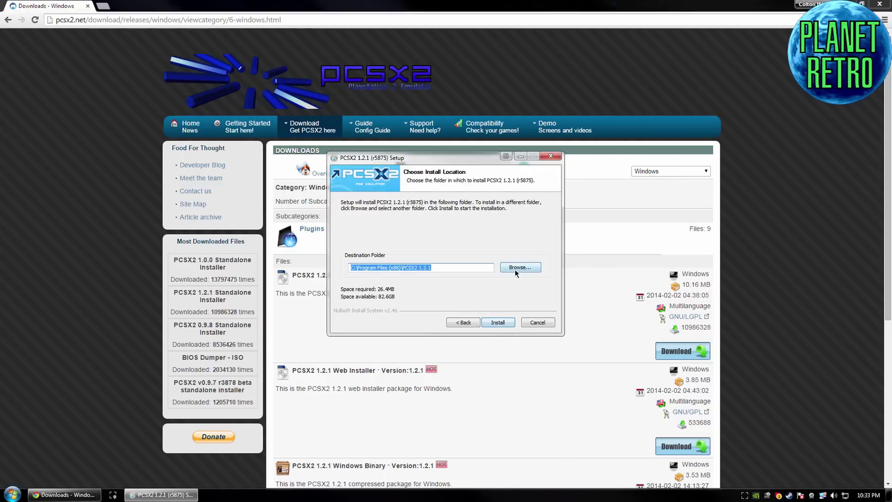
- Install PCSX2 into C:\Program Files (x86)\PCSX2 1.2.1, close the installer, then close Chrome
left_click(498, 323)
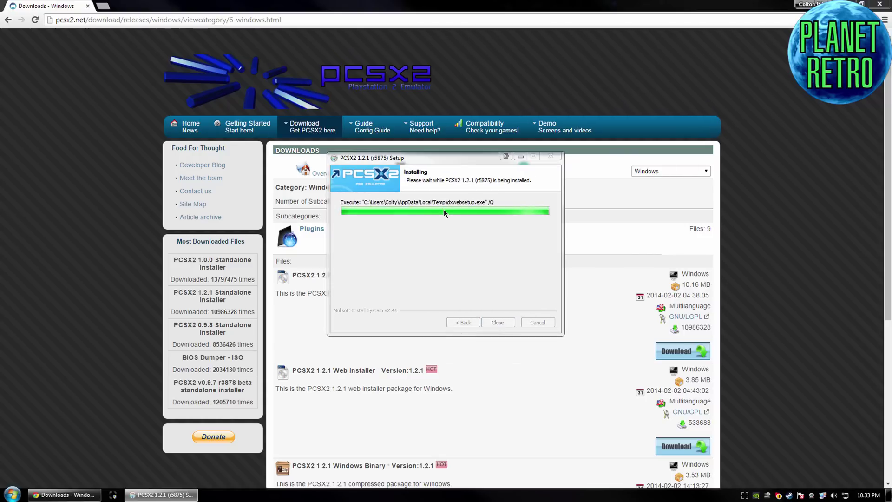
left_click(504, 319)
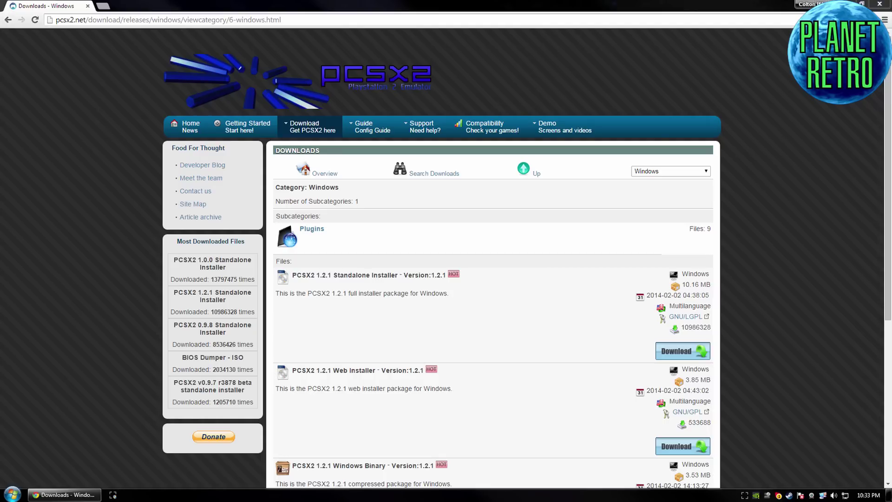
left_click(879, 4)
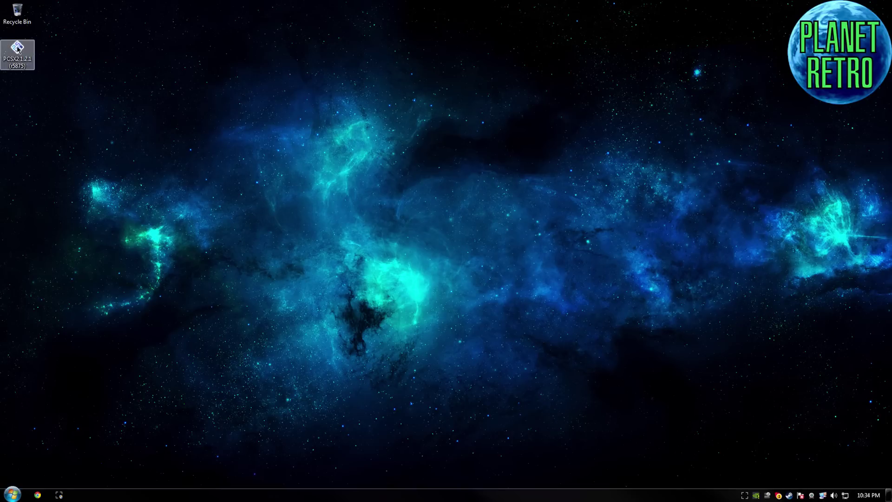
- Launch PCSX2 from the desktop shortcut and keep Language on System Default
double_click(18, 49)
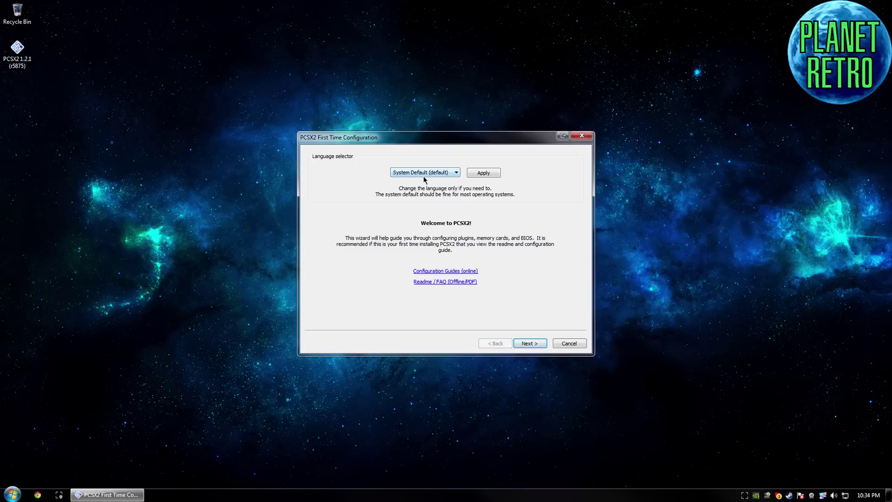
left_click_drag(382, 139, 319, 67)
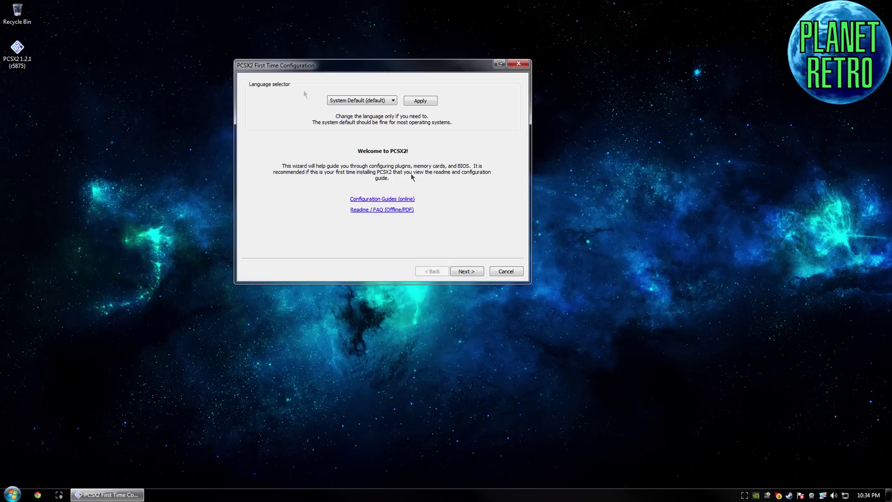
left_click(341, 101)
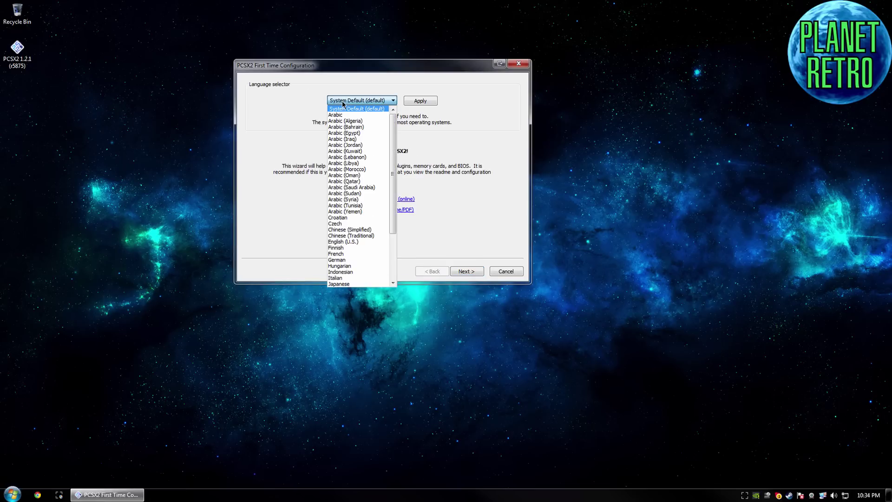
left_click(384, 108)
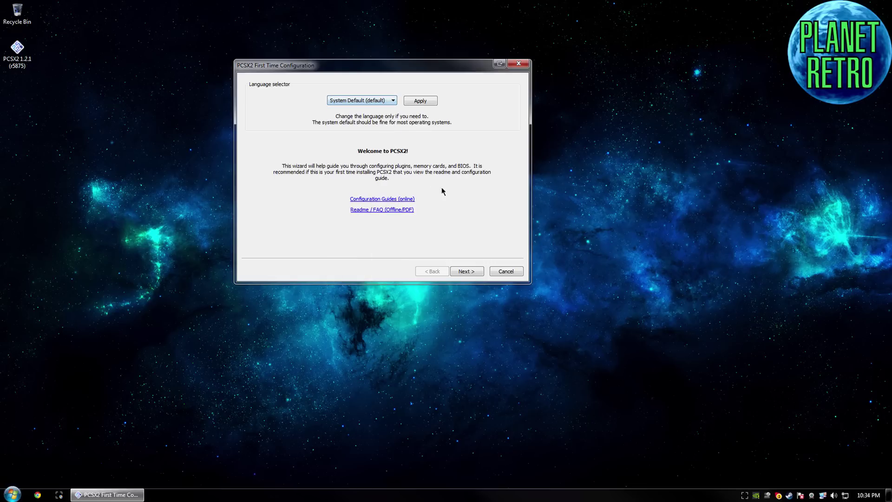
left_click(473, 271)
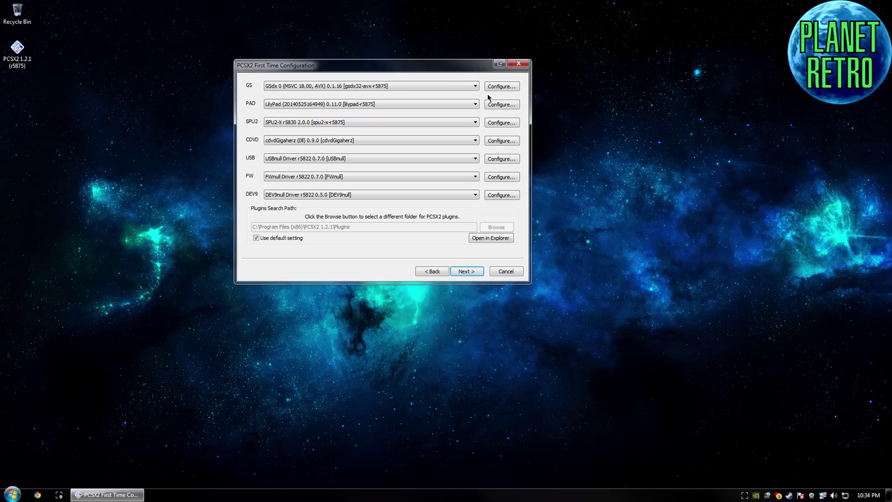
- Keep GSdx (AVX) as the GS plugin with LilyPad and SPU2-X defaults, and continue to BIOS
left_click(296, 87)
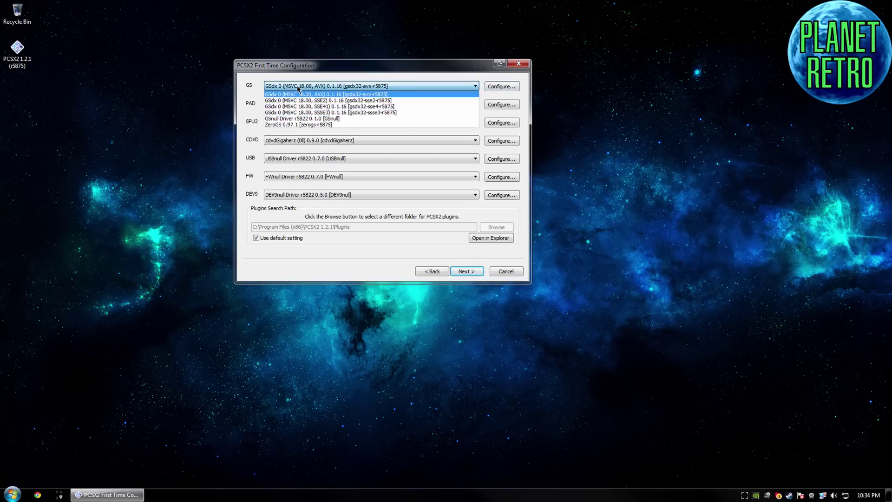
left_click(297, 94)
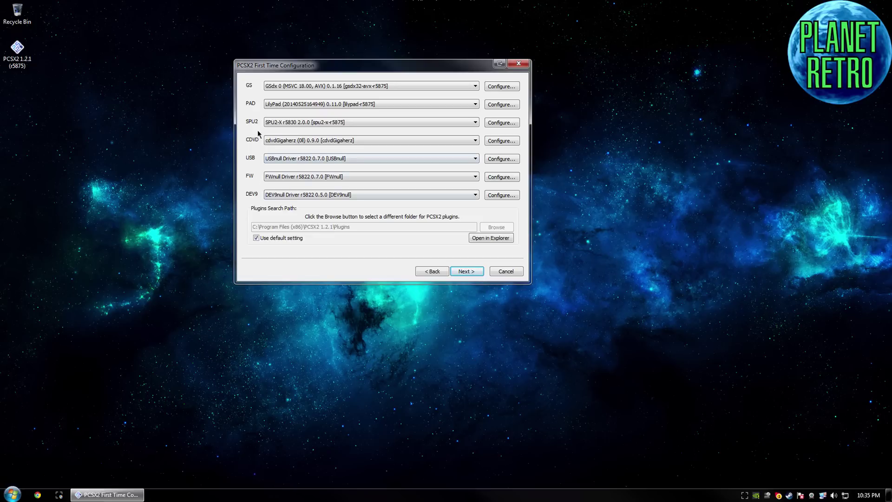
left_click(461, 272)
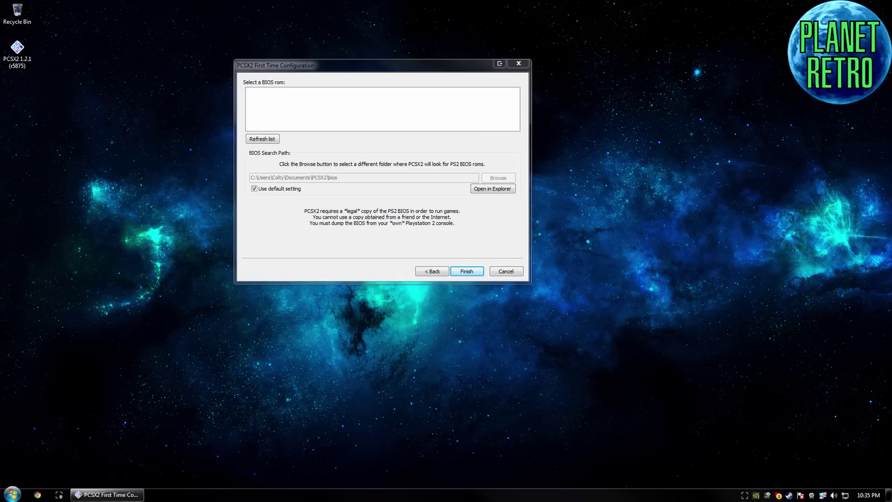
- Show the PCSX2 Documents folder and open the Z: Bios folder beside it
left_click_drag(692, 147, 567, 113)
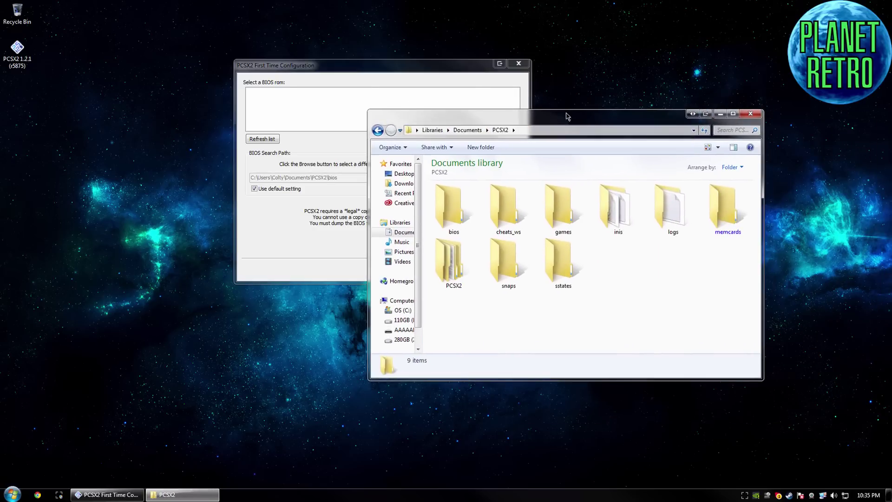
left_click(12, 494)
left_click(138, 305)
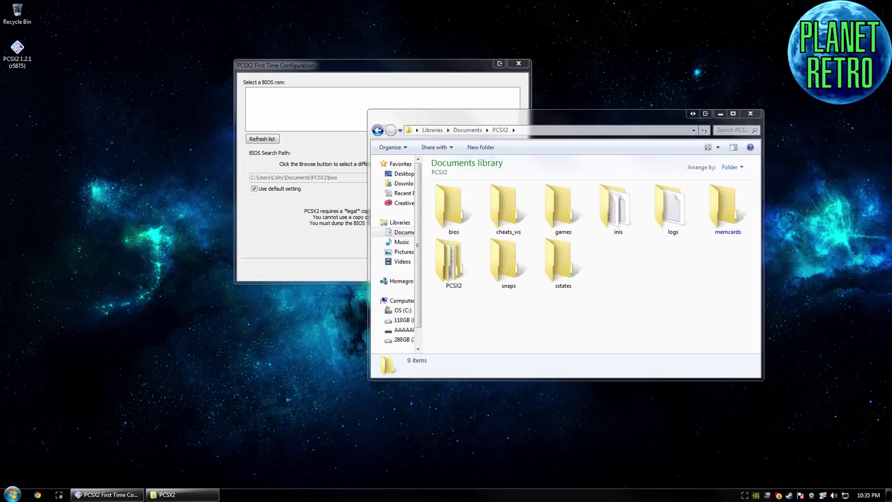
left_click_drag(322, 139, 222, 44)
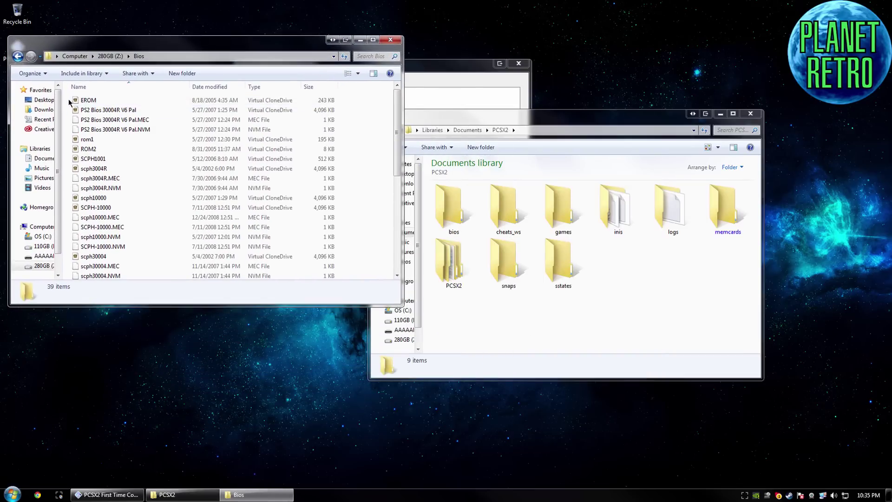
- Copy all 39 BIOS files from the Z: Bios folder
left_click_drag(69, 99, 133, 283)
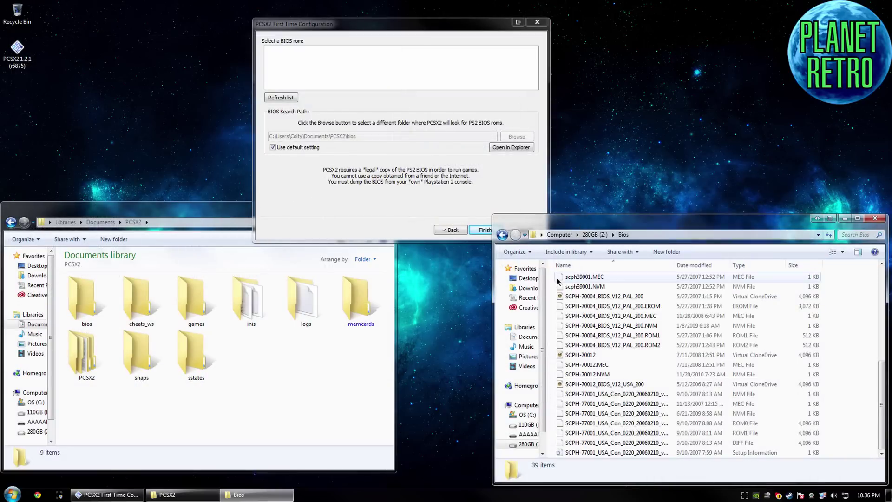
left_click_drag(552, 274, 624, 270)
left_click(830, 311)
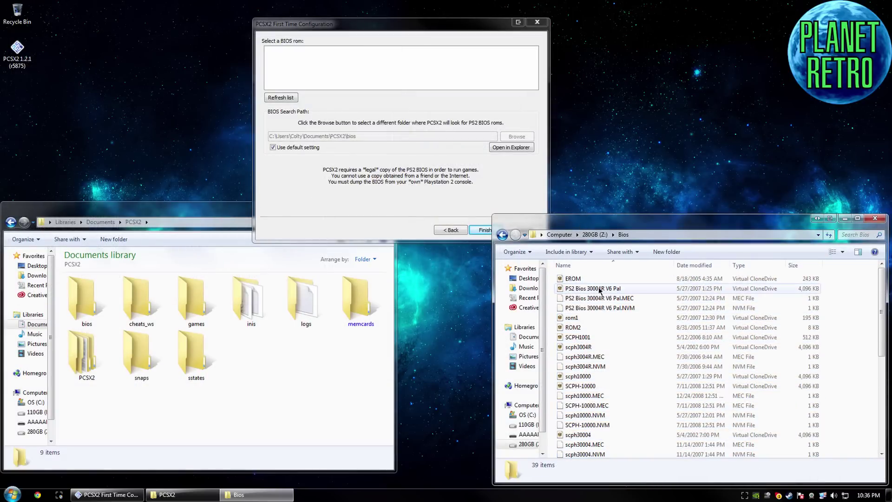
key("ctrl+a")
scroll(651, 390, "down", 7)
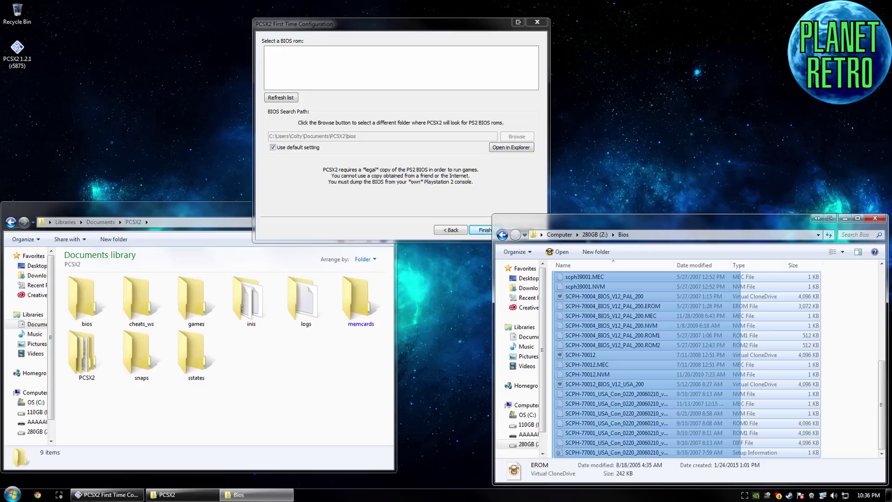
right_click(651, 391)
left_click(672, 336)
- Paste the BIOS files into Documents\PCSX2\bios and refresh the wizard's BIOS list
left_click(146, 374)
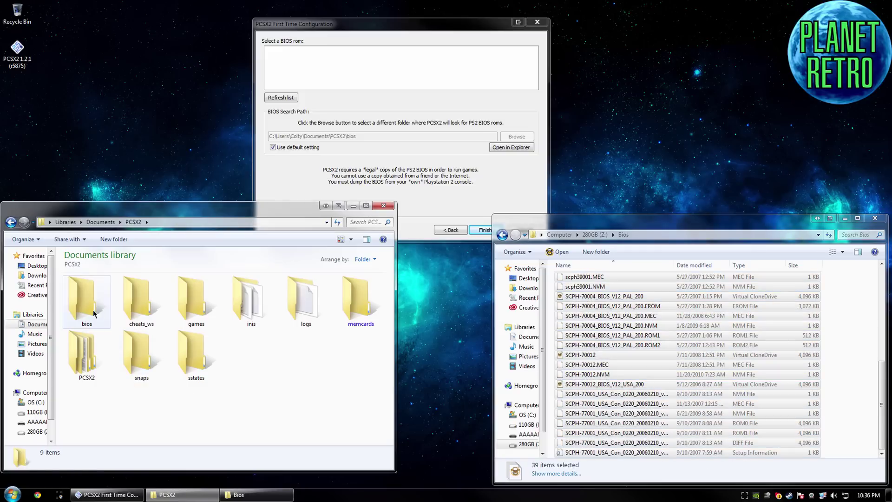
double_click(87, 300)
right_click(116, 300)
left_click(139, 365)
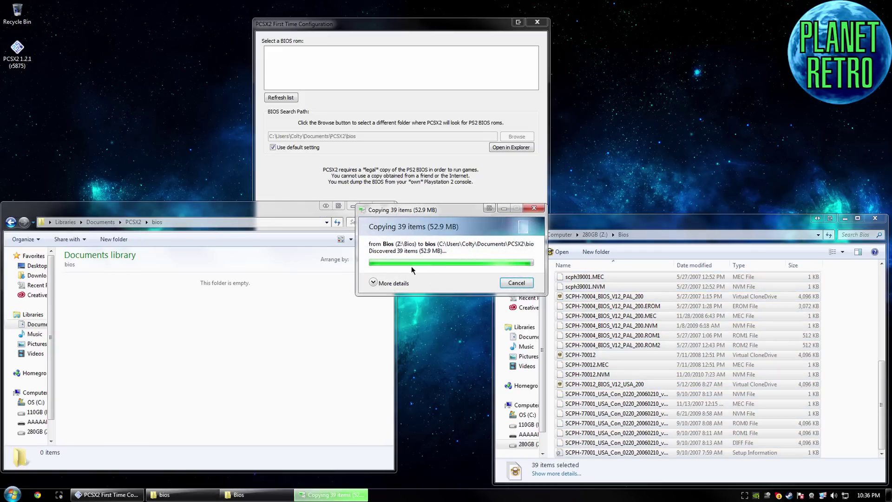
left_click(321, 366)
left_click(286, 99)
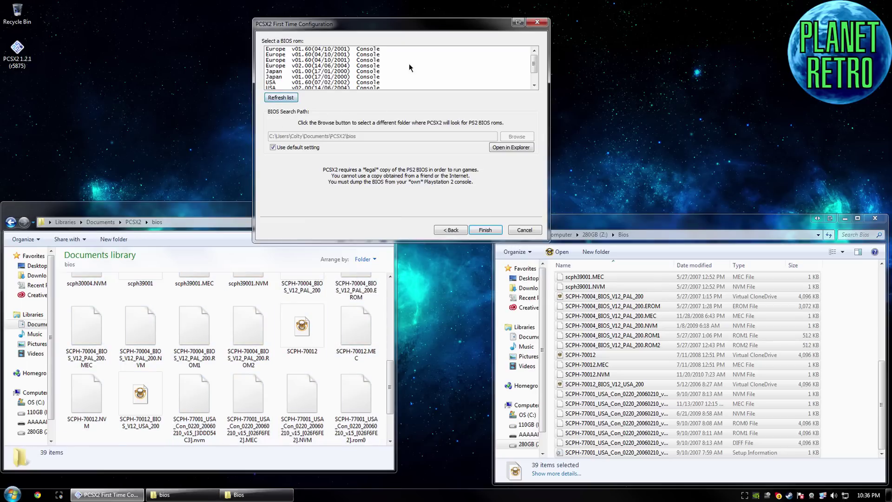
- Browse the detected Europe and Japan BIOS entries in the list
left_click(347, 50)
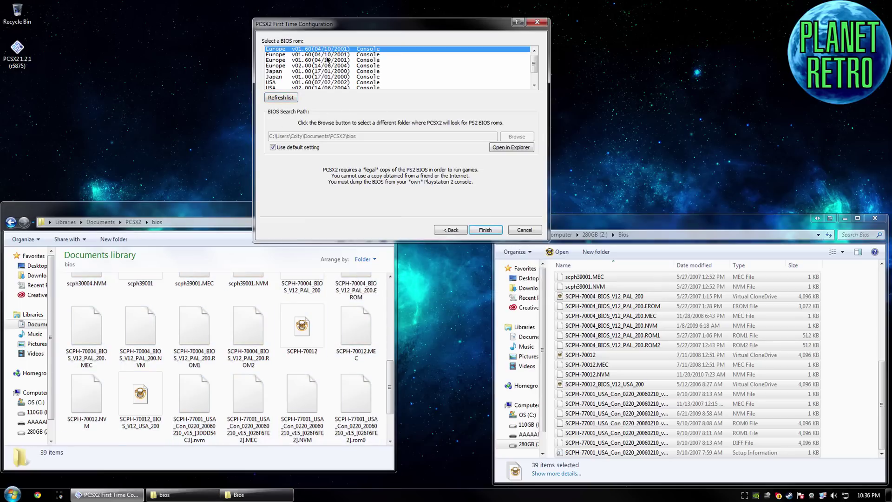
left_click(320, 60)
left_click(315, 66)
left_click(311, 71)
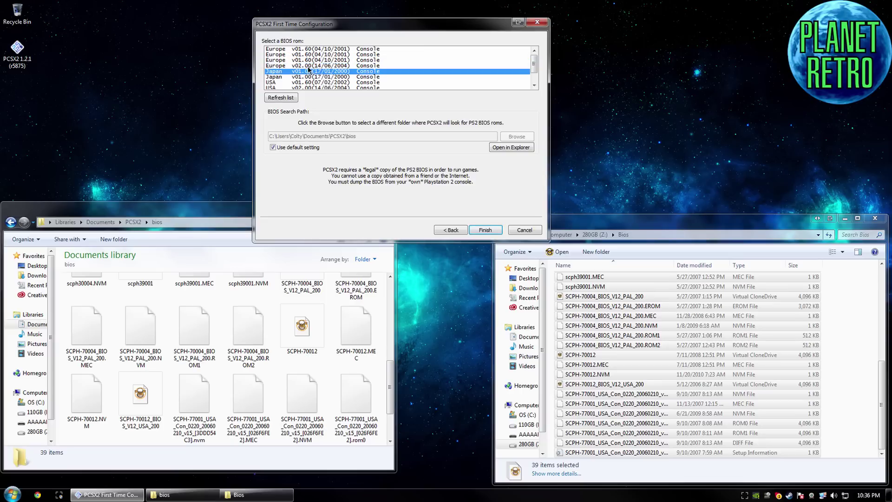
left_click(308, 67)
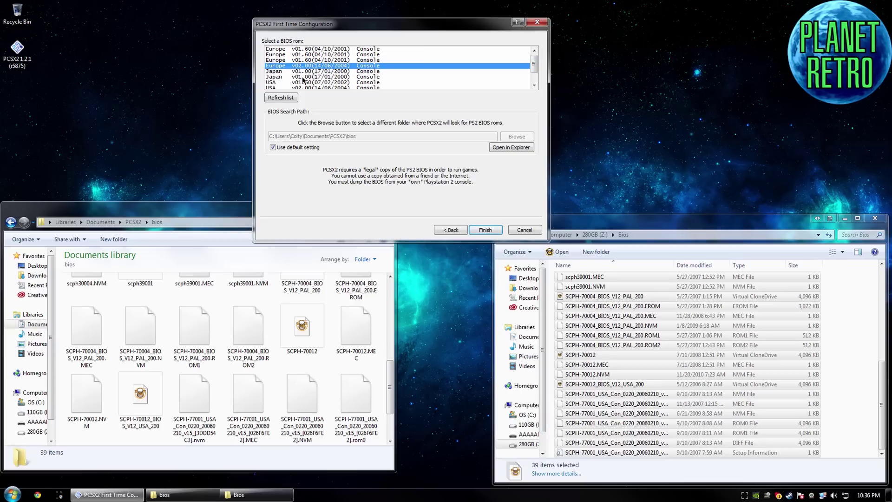
left_click(292, 77)
left_click(291, 72)
left_click(303, 78)
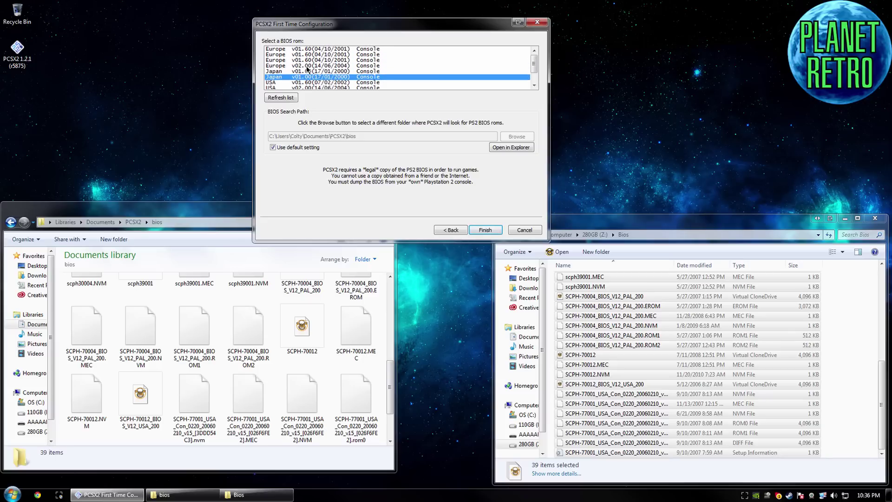
- Close the Z: Bios folder, choose USA v02.20 (10/02/2006) BIOS, and finish setup
left_click(867, 290)
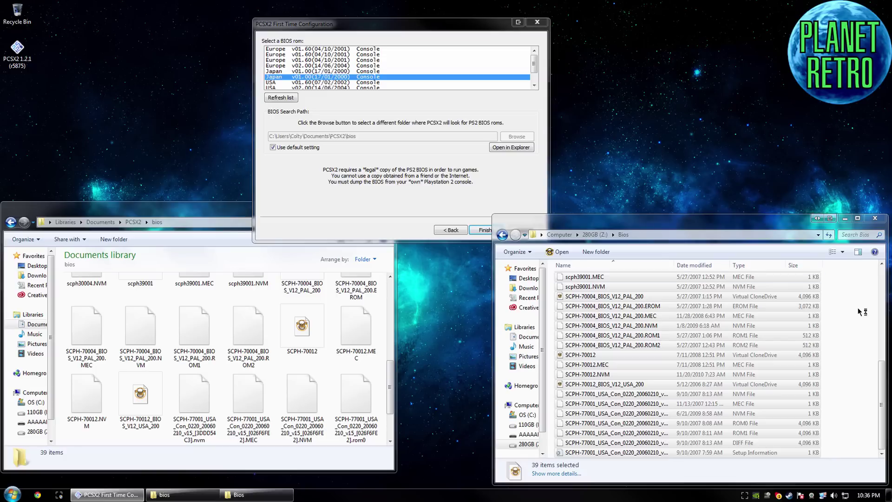
left_click(873, 221)
scroll(535, 70, "down", 1)
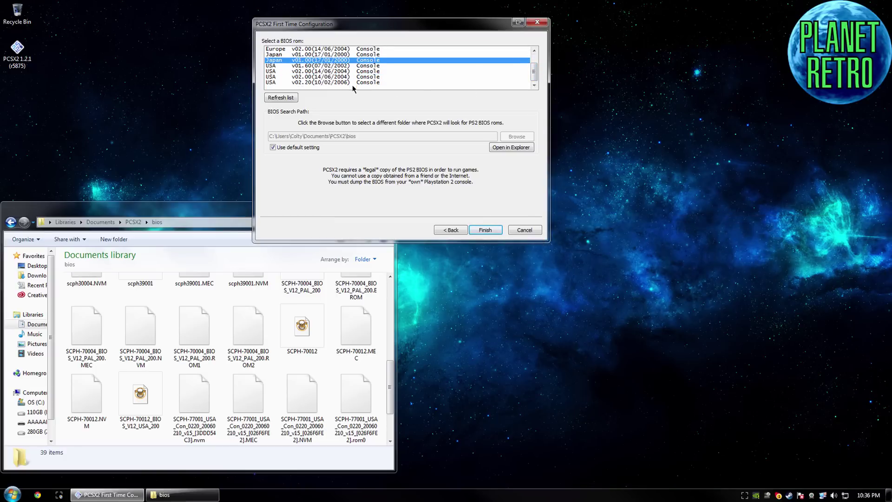
left_click(352, 84)
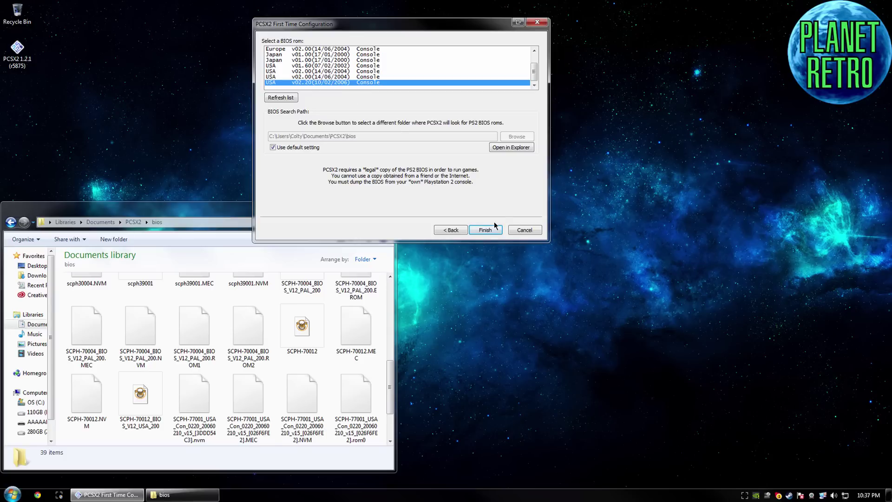
left_click(491, 234)
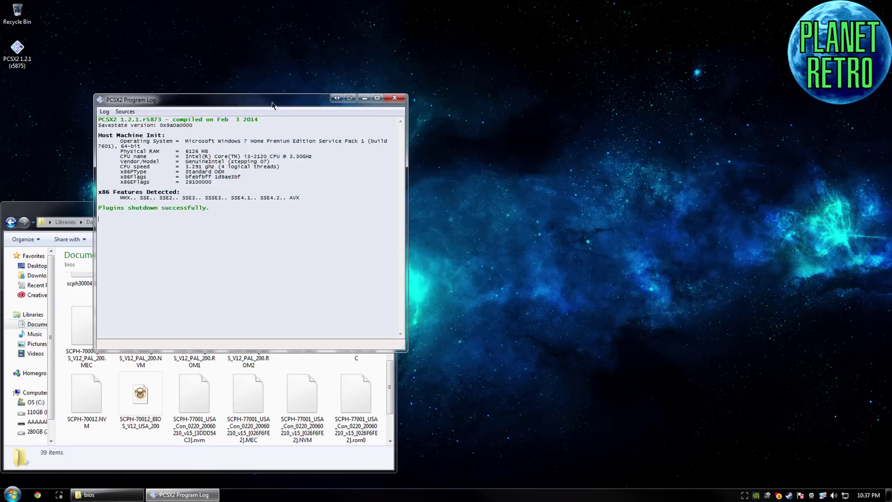
- Close the bios folder and set the GS Window aspect ratio to Widescreen (16:9), applied
left_click(54, 207)
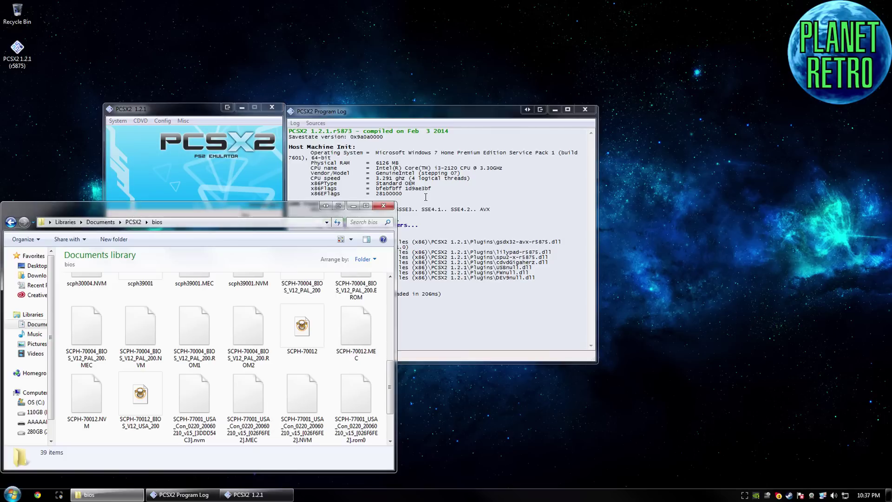
left_click(384, 206)
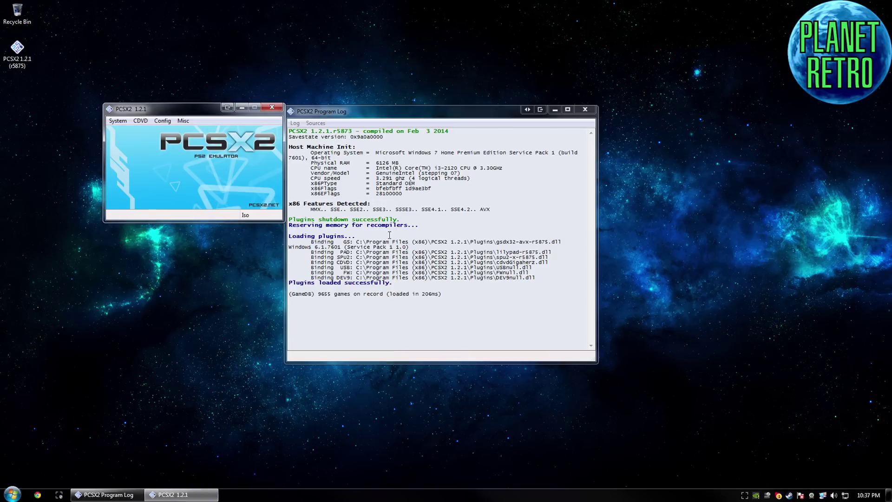
left_click(162, 121)
mouse_move(195, 166)
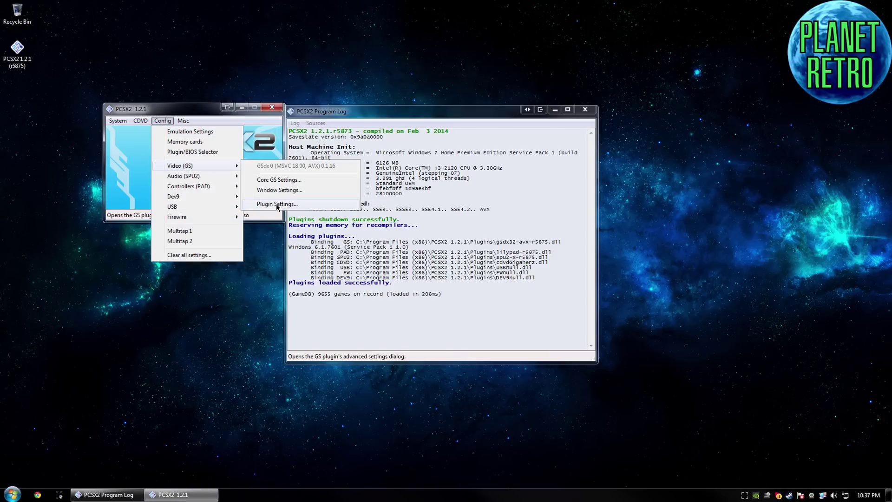
left_click(190, 131)
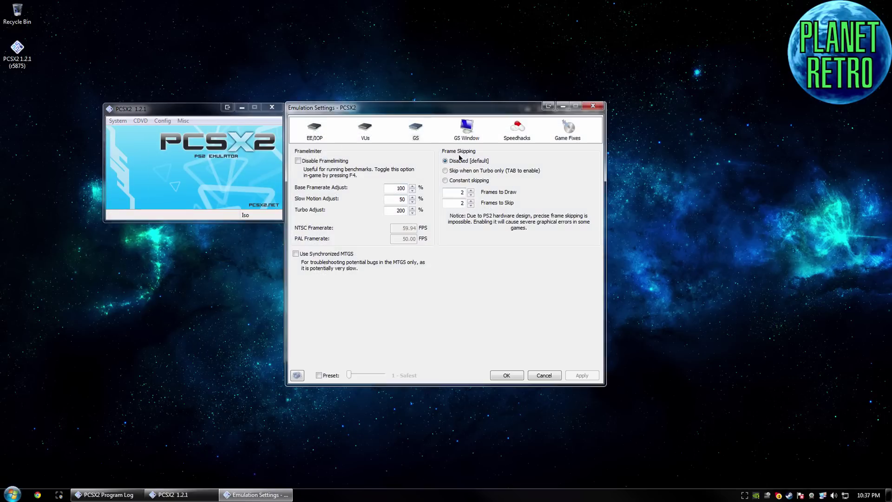
left_click(470, 128)
left_click(489, 153)
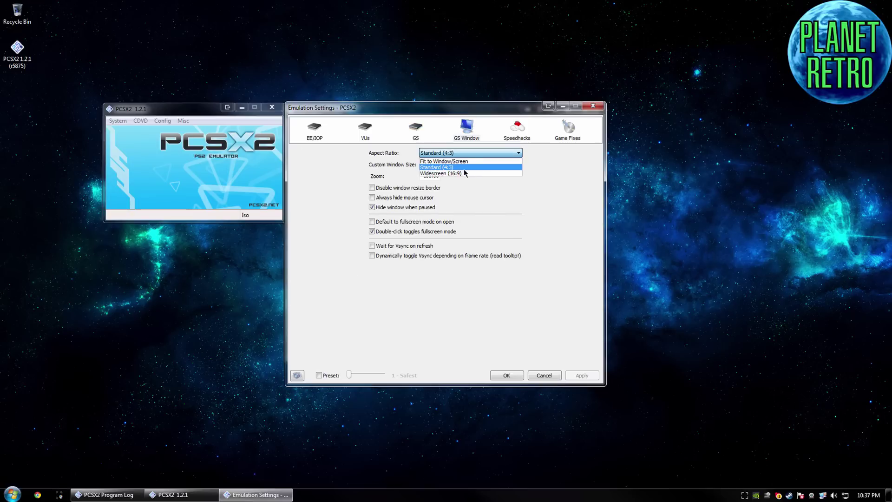
left_click(465, 173)
left_click(581, 375)
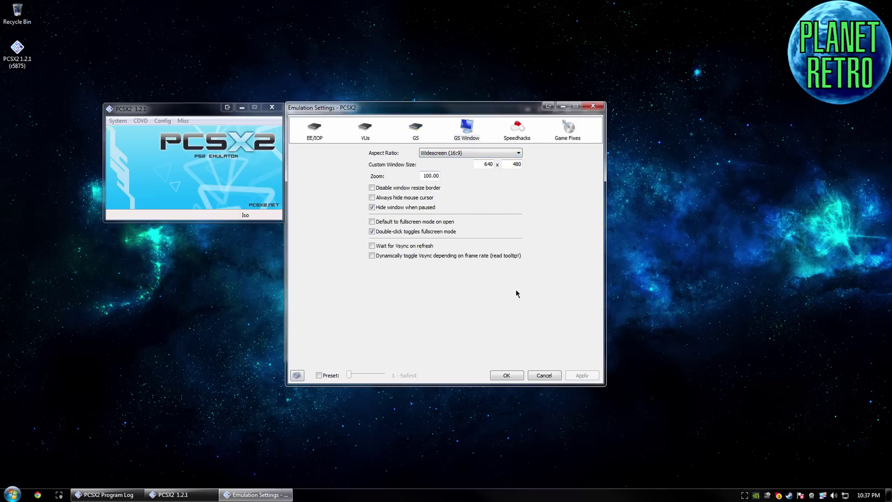
- Glance at the GS settings page, then go to the Speedhacks page
left_click(411, 133)
left_click(459, 131)
left_click(518, 128)
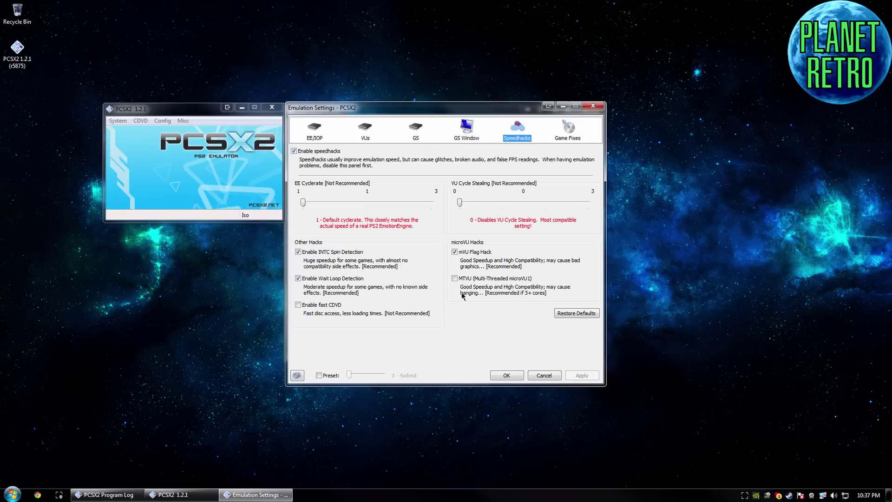
- Enable MTVU and fast CDVD, set EE Cyclerate 2 and VU Cycle Stealing 1, and apply
left_click(454, 278)
left_click(298, 304)
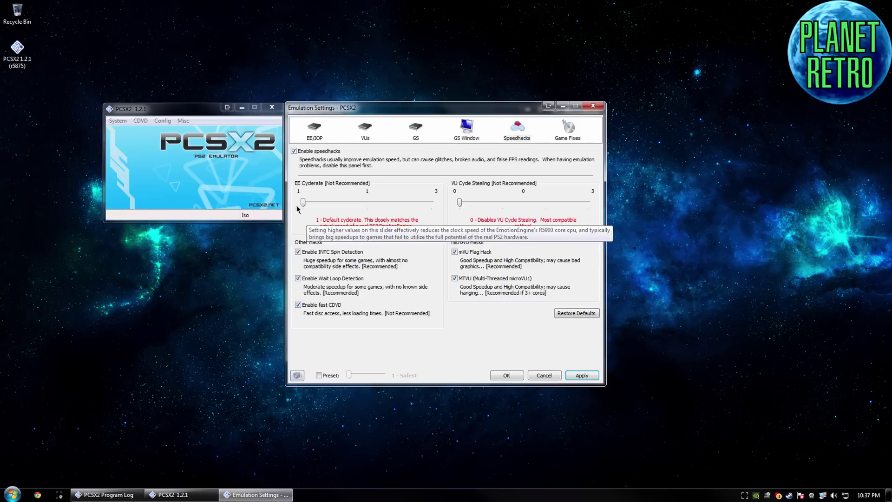
left_click(412, 204)
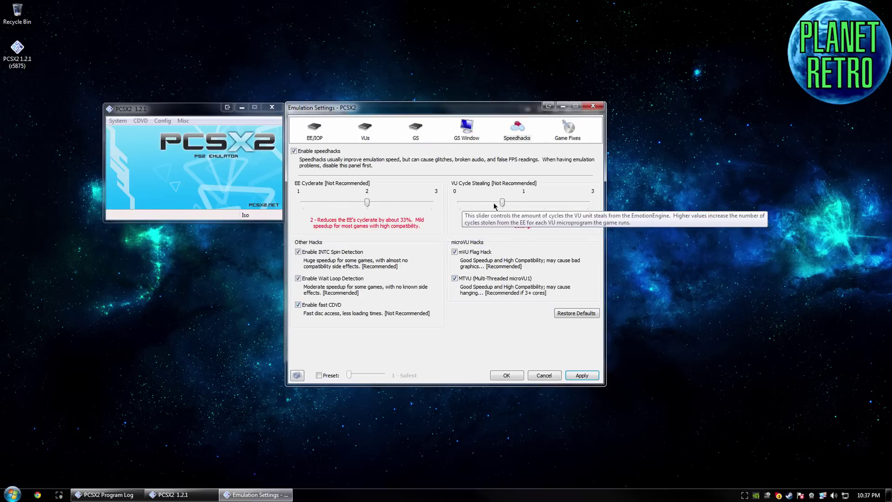
left_click_drag(459, 203, 502, 202)
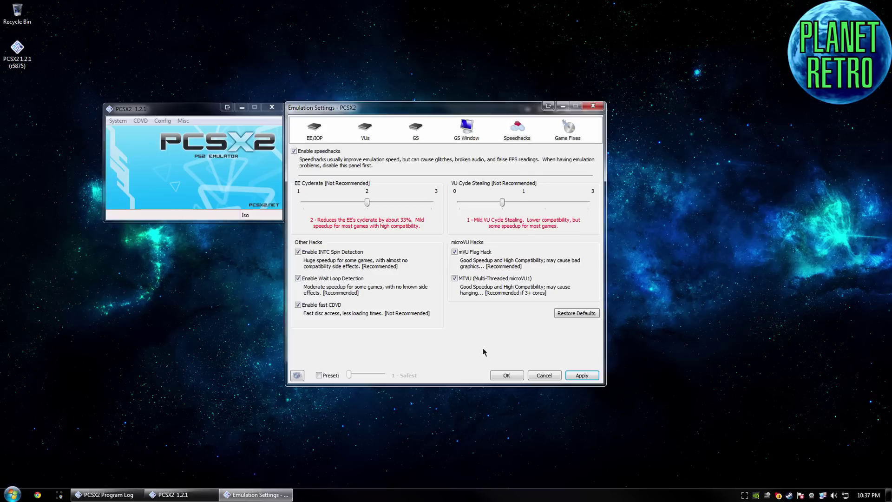
left_click(593, 375)
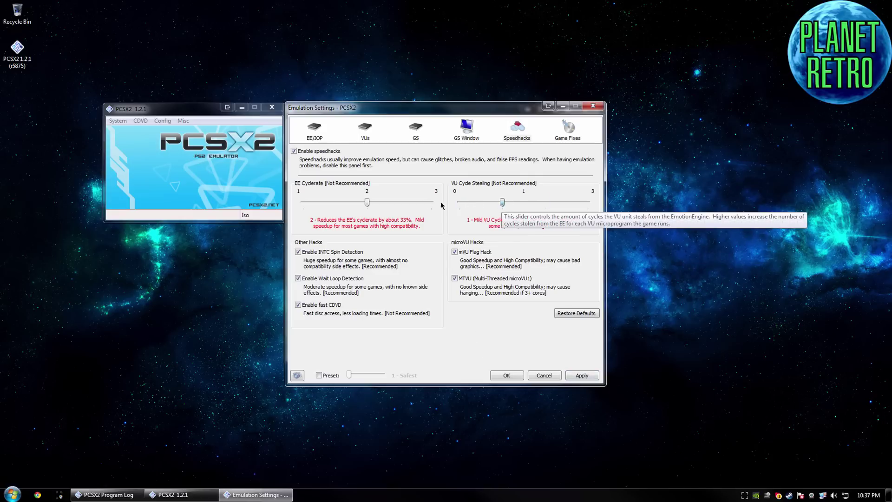
- Briefly try EE Cyclerate 3, restore it to 2, and reapply the speedhacks
scroll(441, 206, "down", 2)
scroll(441, 206, "up", 3)
scroll(423, 215, "down", 3)
scroll(409, 212, "up", 3)
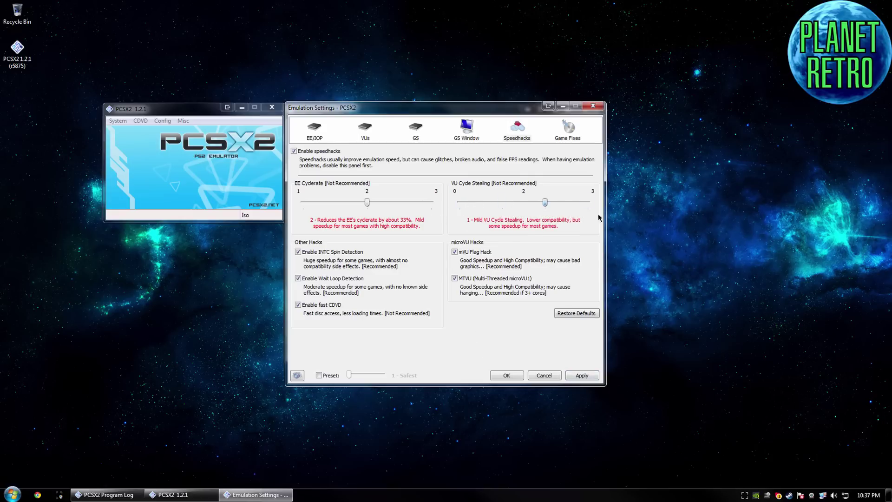
scroll(394, 209, "down", 2)
scroll(381, 207, "up", 2)
scroll(372, 206, "down", 2)
scroll(350, 203, "up", 2)
scroll(362, 204, "down", 3)
scroll(381, 206, "up", 2)
scroll(409, 210, "down", 2)
left_click_drag(365, 205, 551, 209)
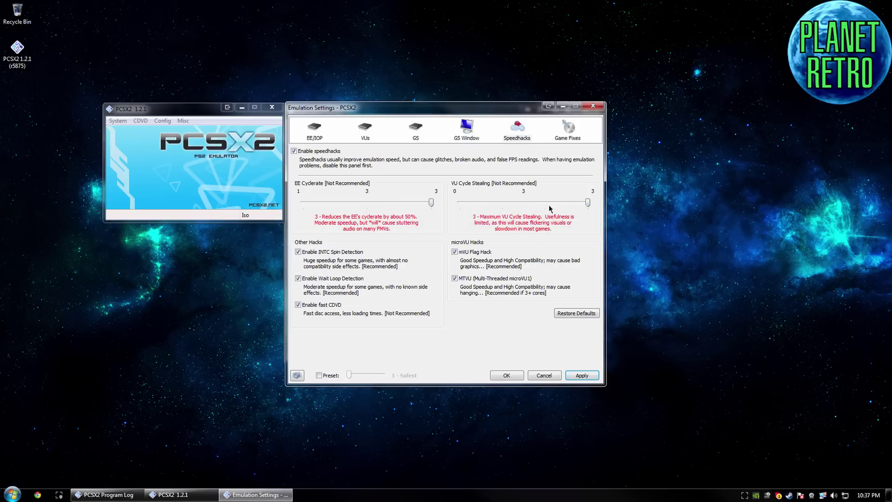
left_click(341, 205)
scroll(483, 209, "up", 3)
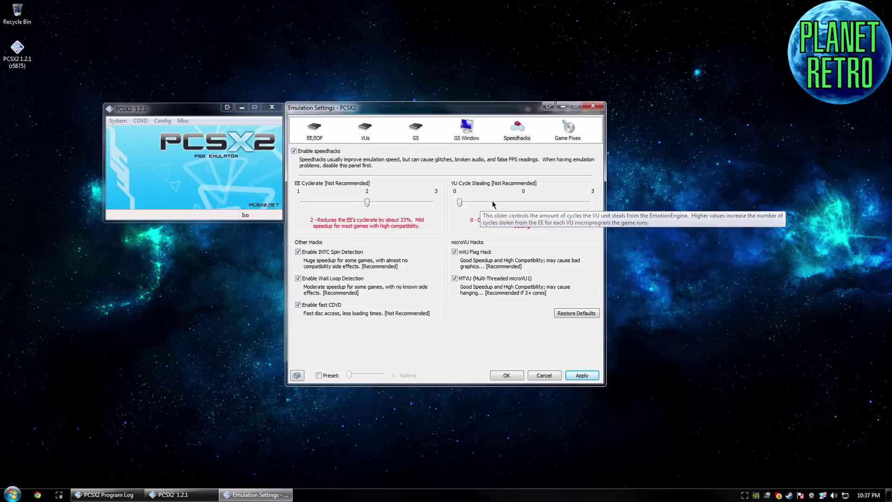
scroll(486, 209, "down", 1)
left_click(588, 377)
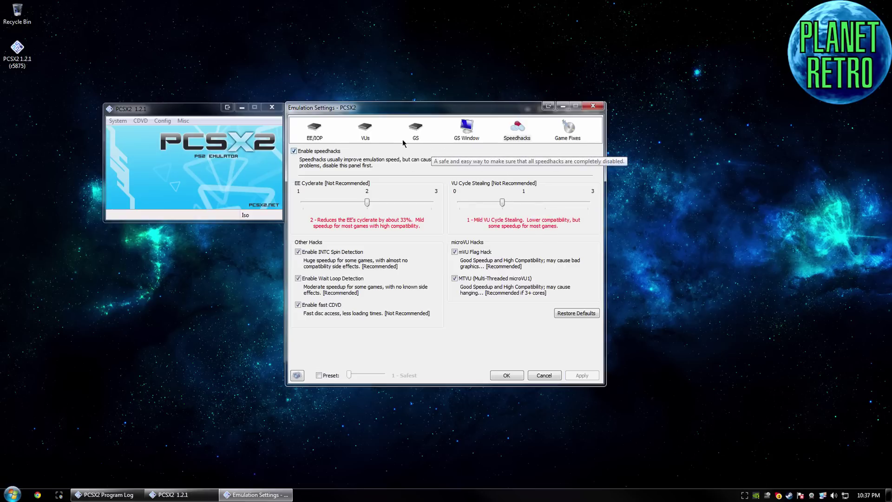
- Review the VUs, EE/IOP and GS Window pages, then switch to Chrome
left_click(365, 133)
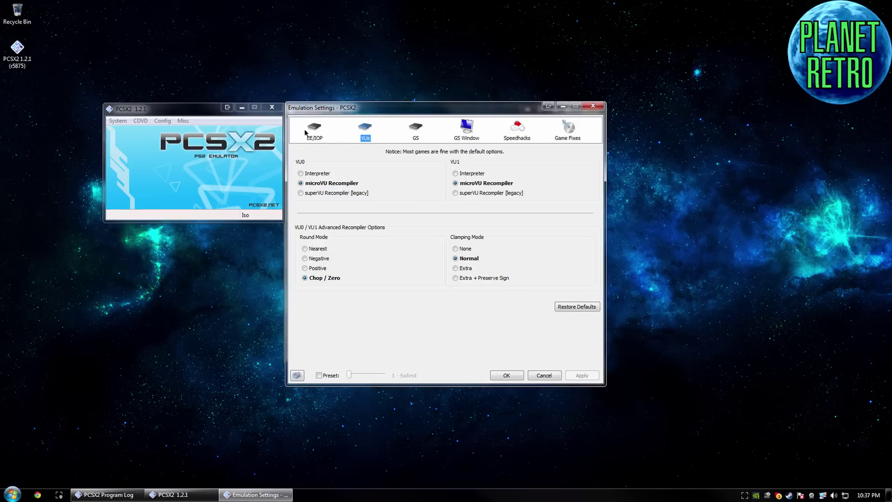
left_click(306, 132)
left_click(361, 127)
left_click(465, 132)
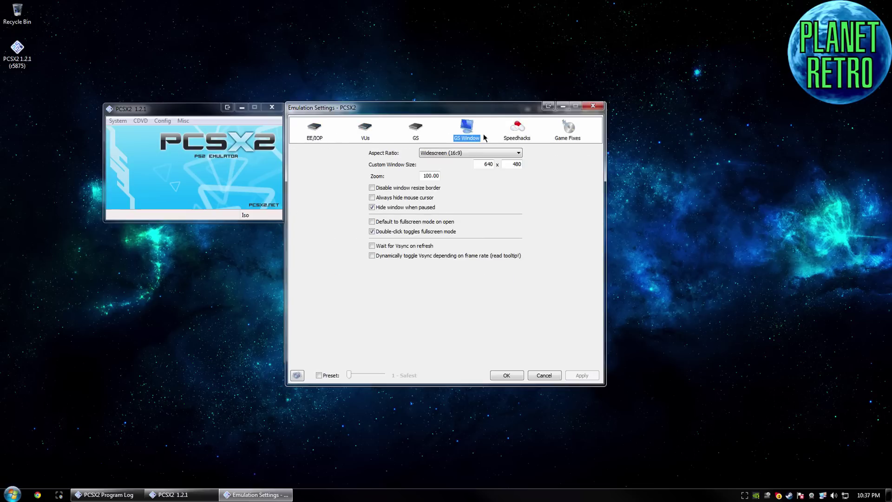
left_click(516, 138)
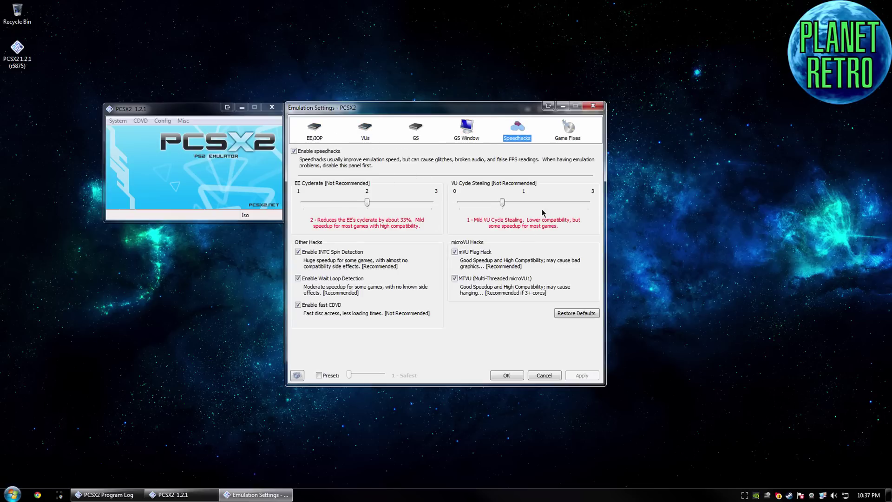
left_click(702, 291)
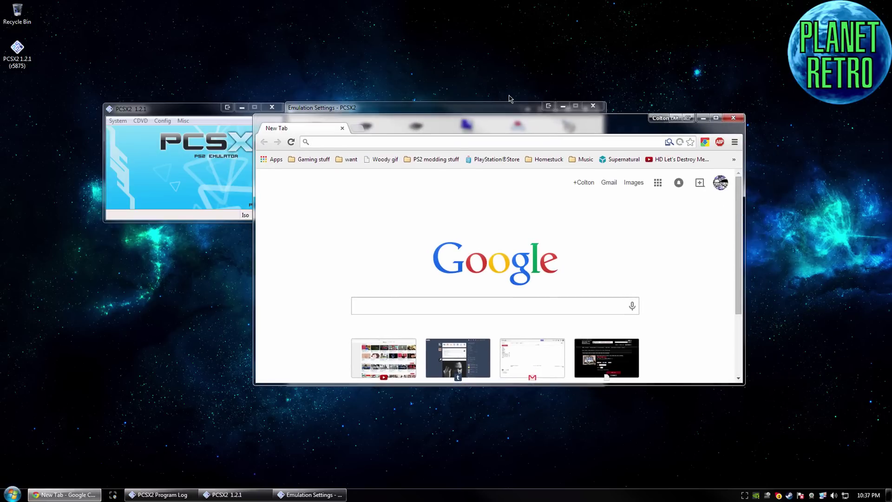
- Search Google for 'crash nitro kart pcsx2' and reposition and enlarge the browser window
type("cr")
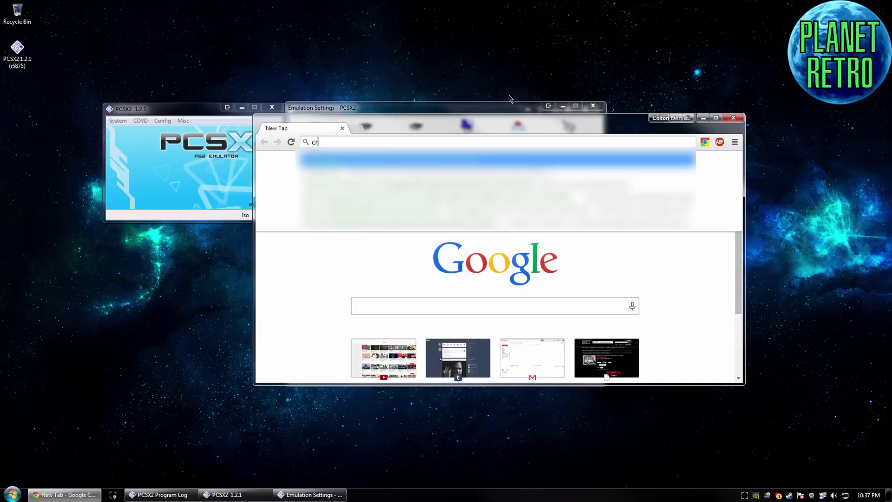
type("ash nitro kart pcsx2")
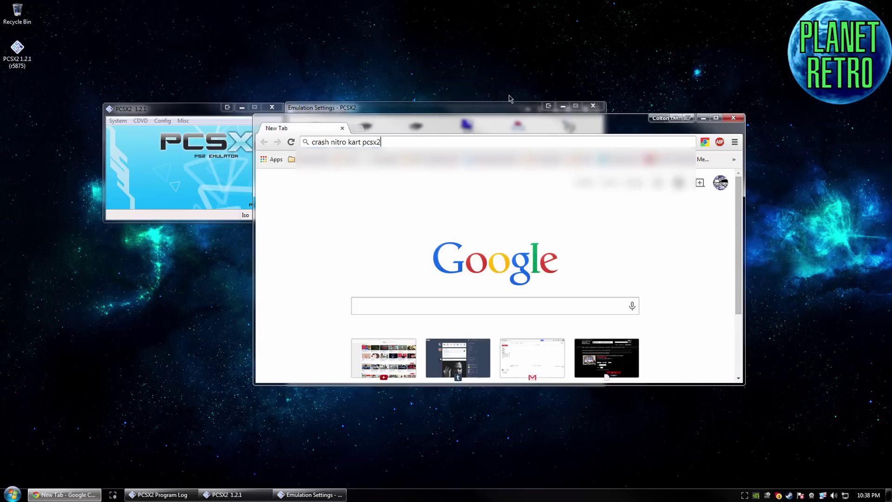
key("Return")
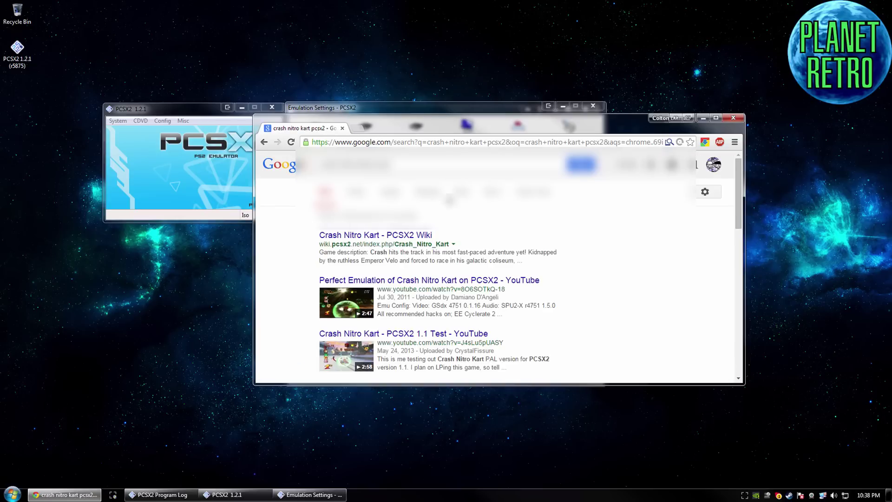
left_click_drag(419, 129, 497, 45)
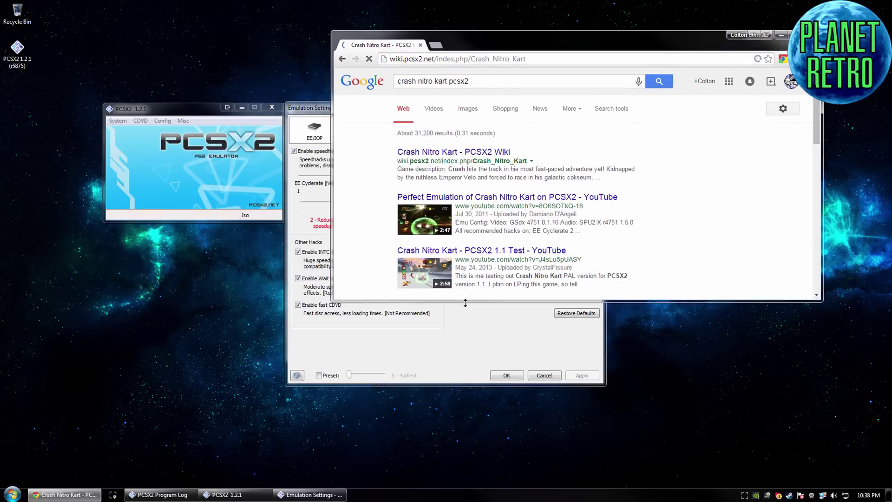
left_click_drag(465, 299, 481, 409)
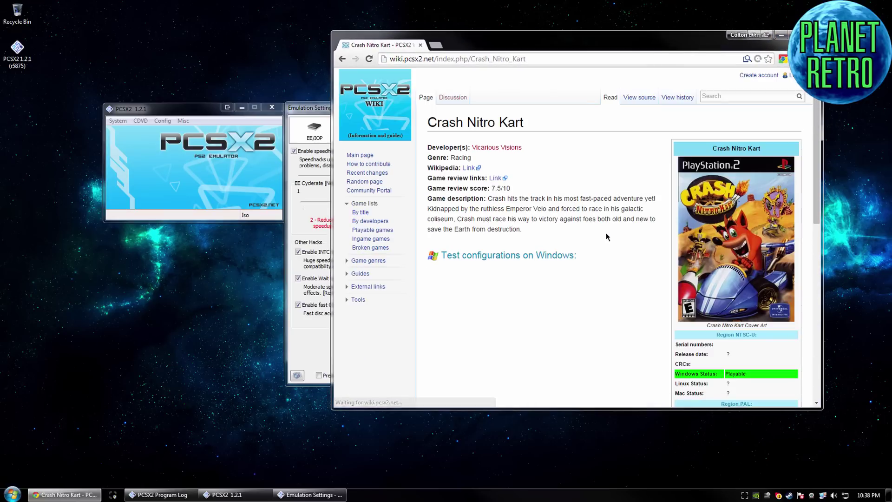
scroll(606, 232, "down", 3)
scroll(605, 233, "down", 5)
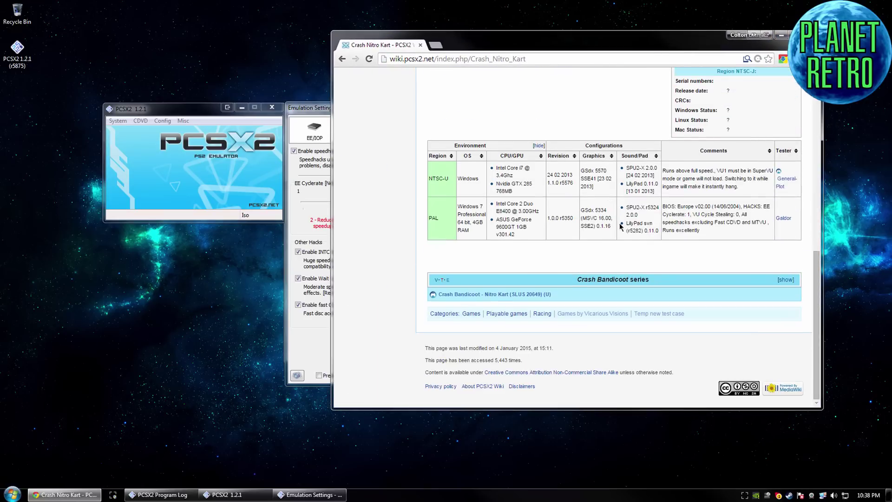
- Maximize Chrome and read the NTSC-U and PAL comments in the Crash Nitro Kart test table
left_click(792, 35)
scroll(464, 195, "up", 2)
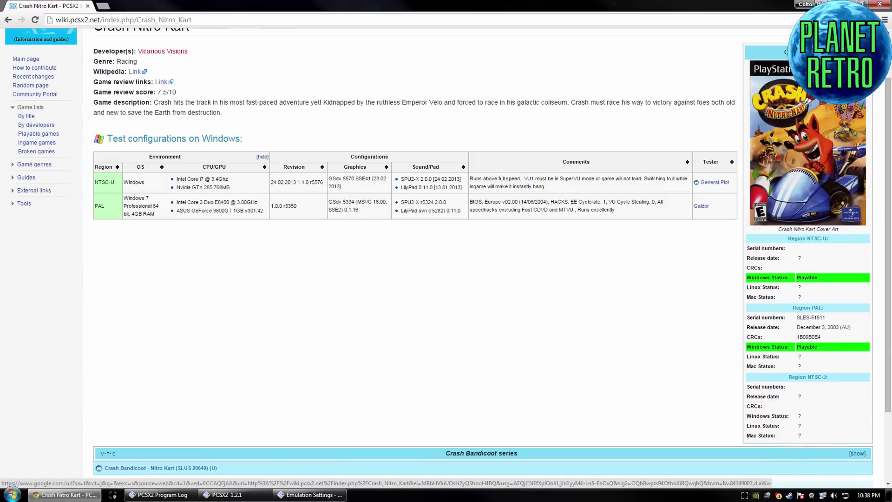
left_click_drag(486, 178, 644, 189)
left_click(644, 188)
left_click_drag(591, 212, 471, 206)
left_click(456, 246)
scroll(385, 164, "up", 2)
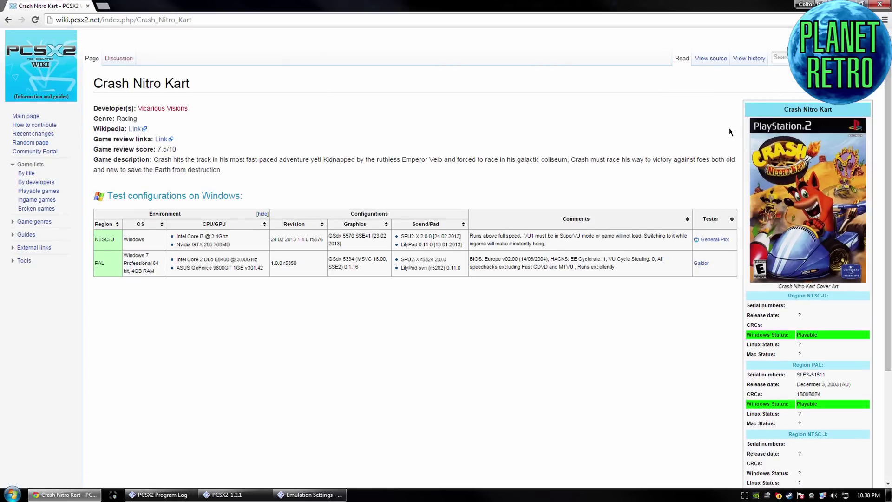
- Search the wiki for 'jak a' and open the Jak II page
type("jak a")
key("Return")
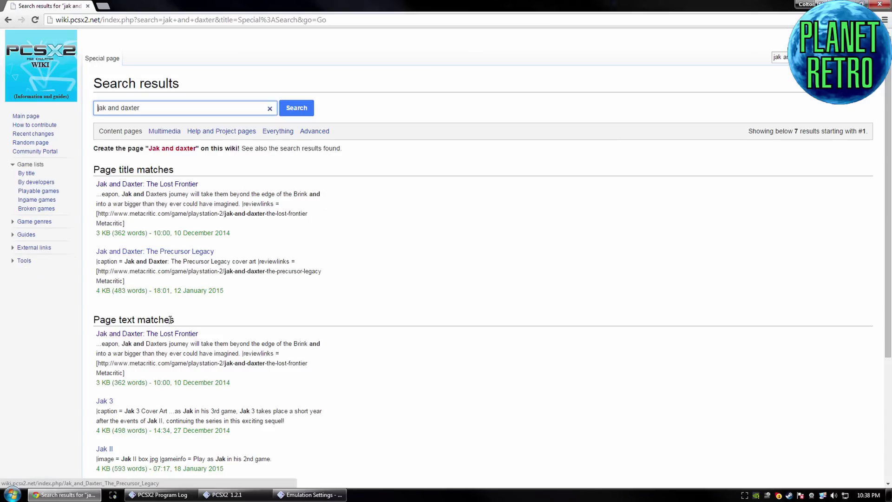
scroll(170, 339, "down", 2)
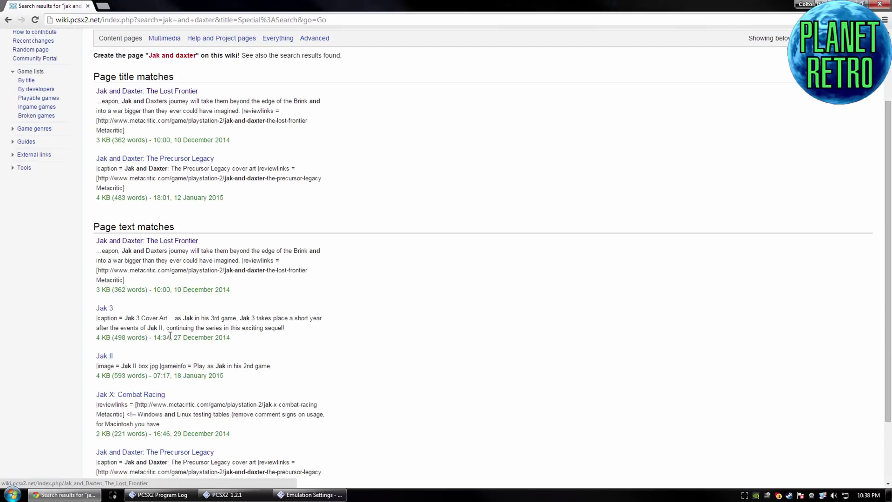
left_click(113, 356)
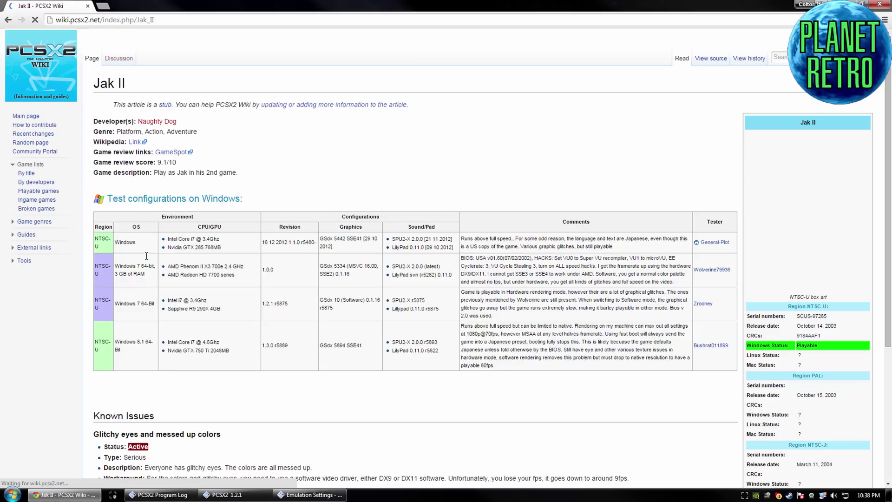
scroll(338, 259, "down", 2)
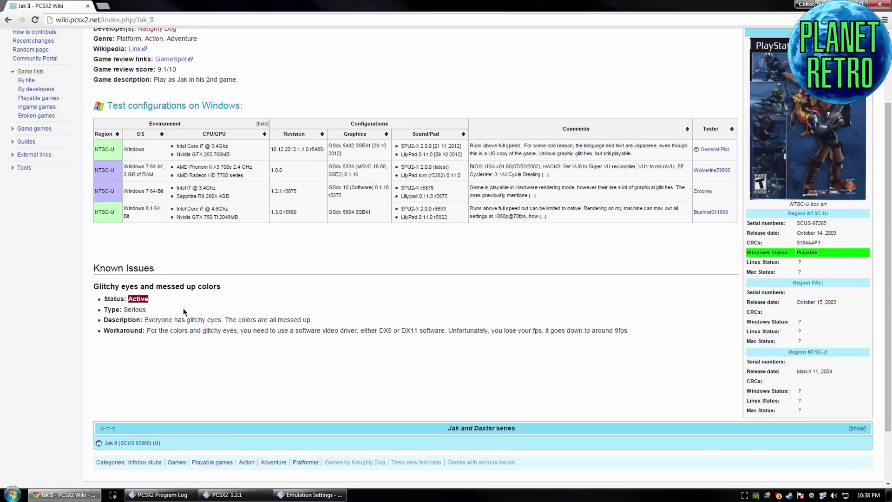
scroll(184, 311, "up", 2)
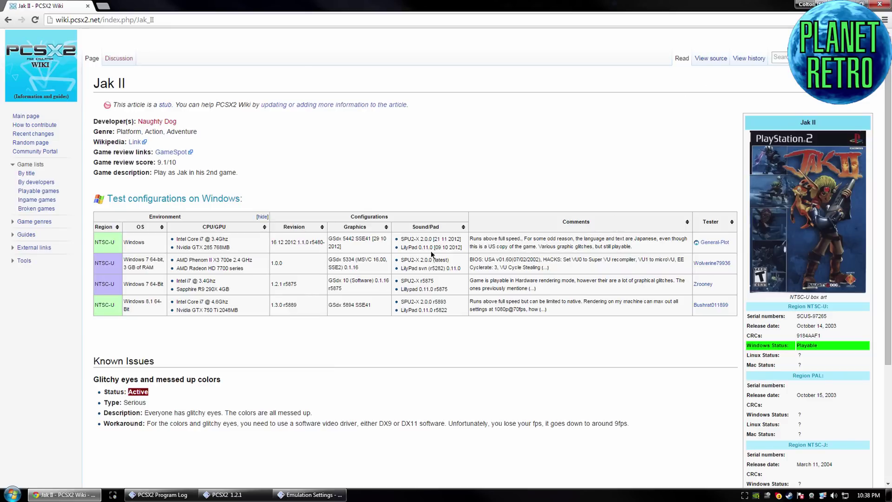
- Review the Jak II configuration rows, then close Chrome
left_click_drag(348, 240, 355, 257)
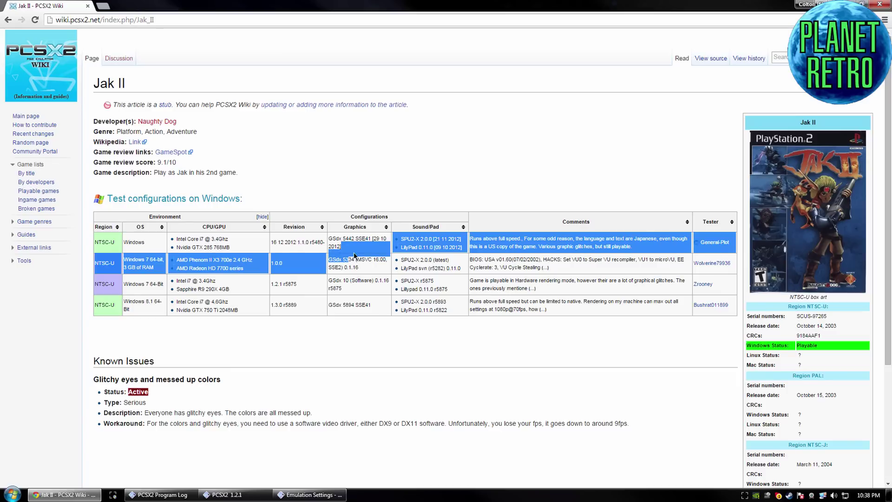
left_click(434, 240)
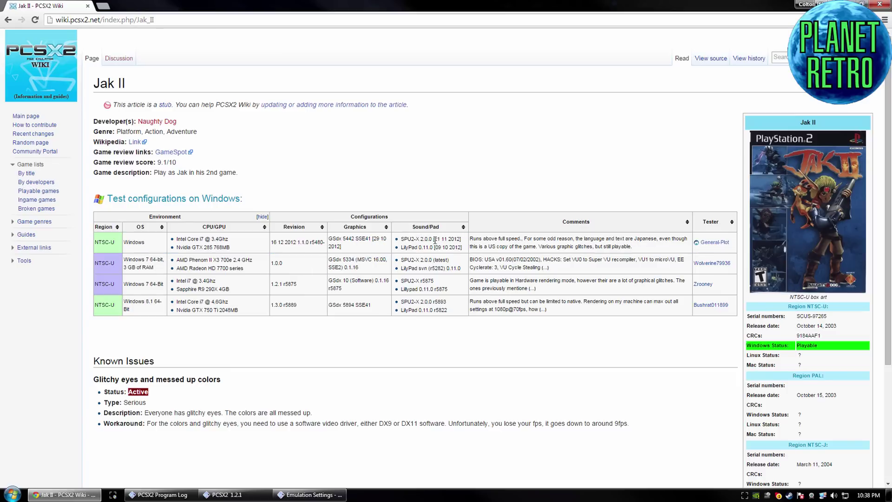
left_click(879, 4)
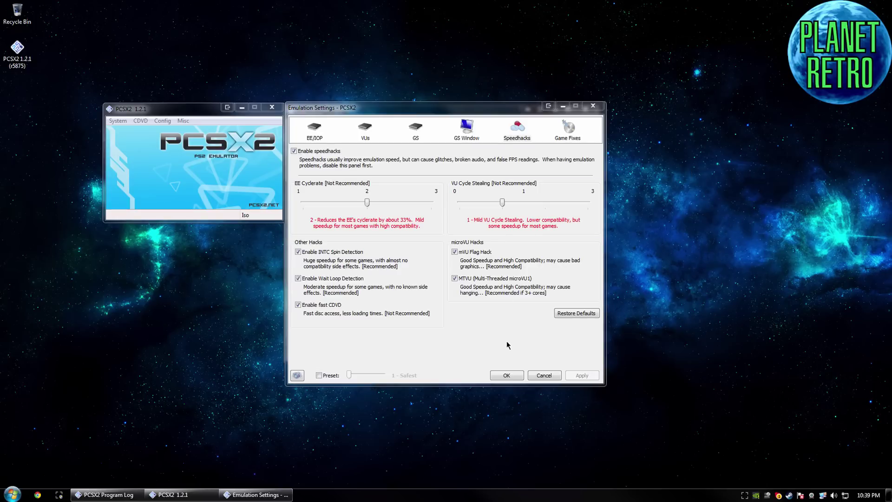
- Confirm the Emulation Settings and open the Video (GS) plugin settings
left_click(506, 375)
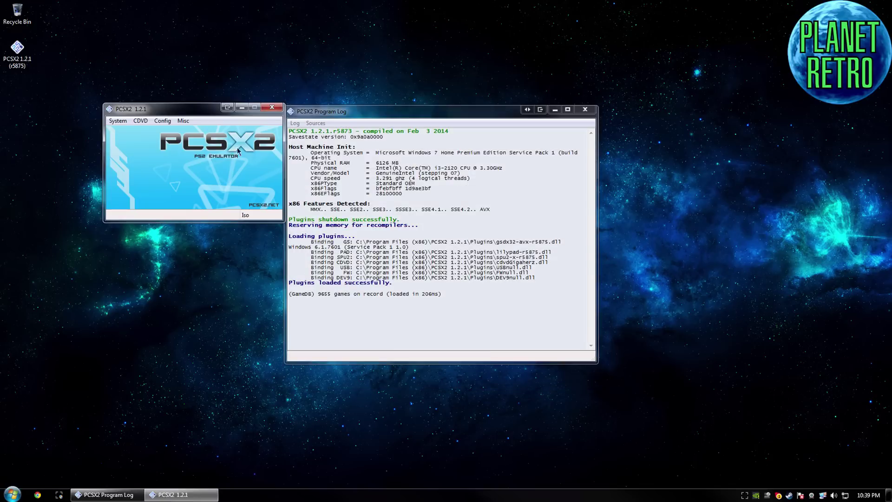
left_click(163, 122)
mouse_move(199, 166)
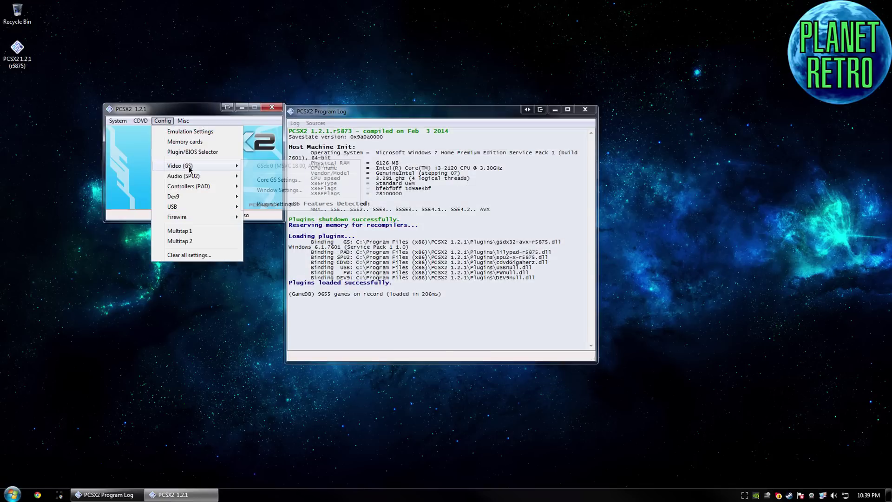
left_click(278, 203)
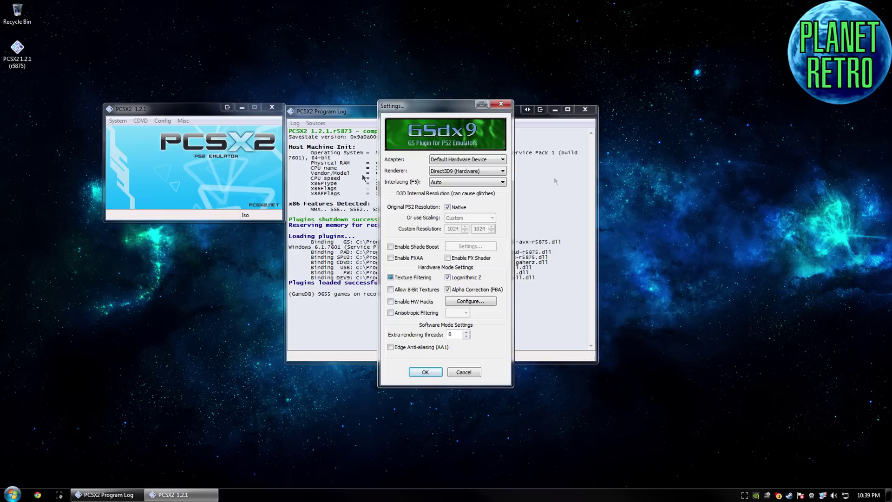
- Set the adapter to NVIDIA GeForce GTX 760 and renderer to Direct3D11 (Hardware)
left_click(437, 158)
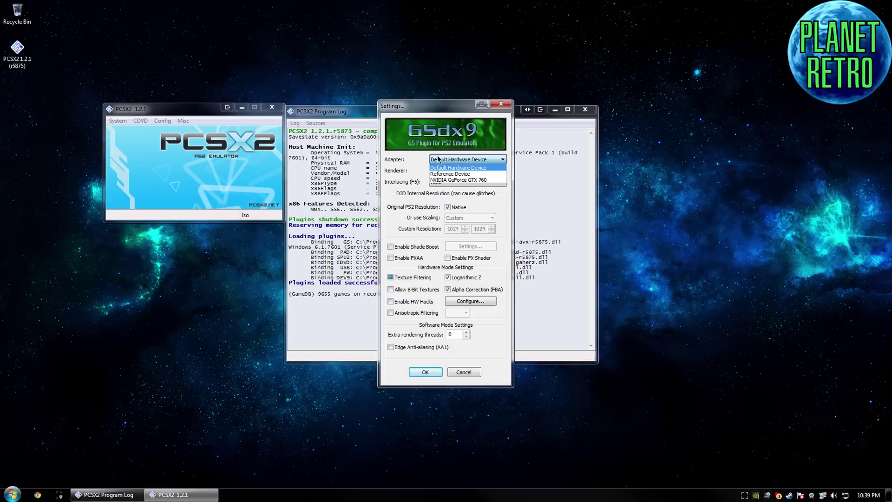
left_click(454, 180)
left_click(462, 172)
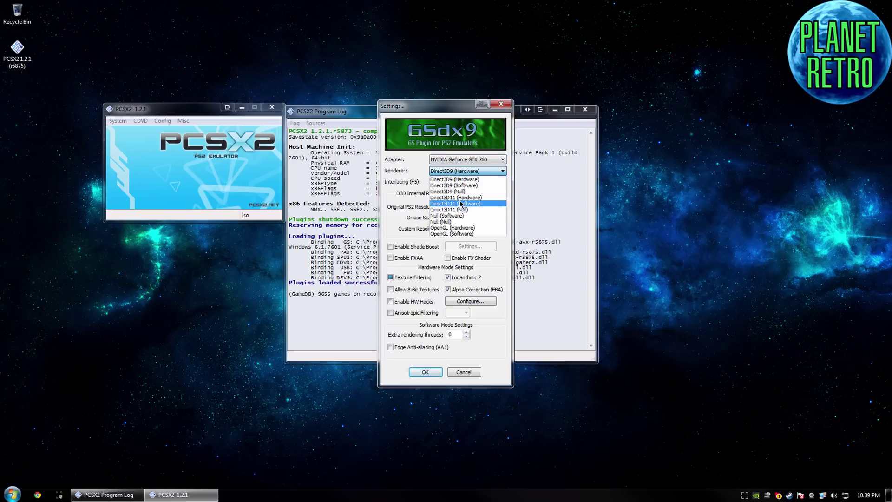
left_click(461, 198)
left_click(468, 160)
left_click(468, 160)
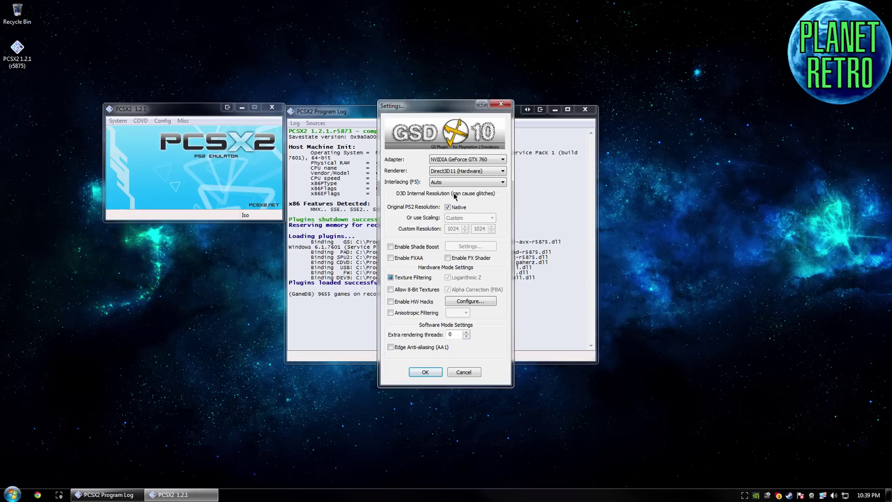
- Turn off native resolution and use Custom scaling at 1920 x 1080
left_click(456, 208)
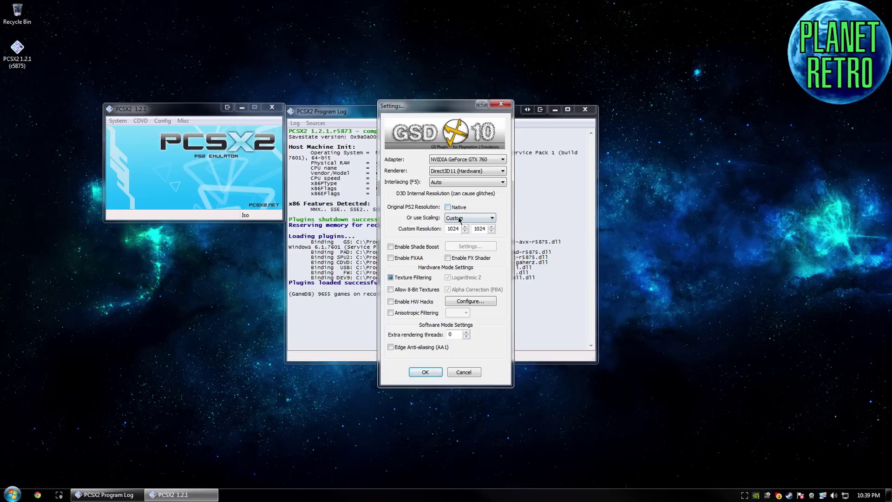
left_click(460, 219)
left_click(459, 226)
double_click(457, 228)
type("1")
left_click_drag(486, 229, 480, 230)
left_click(451, 207)
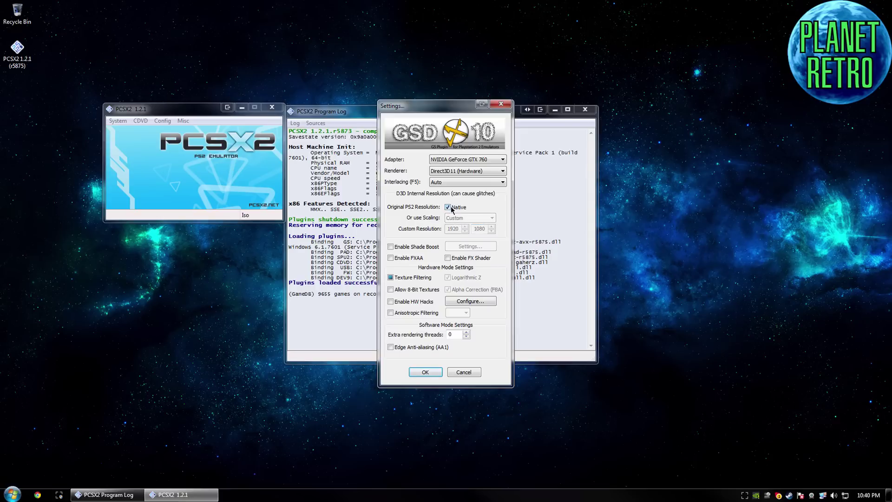
left_click(450, 208)
left_click(462, 218)
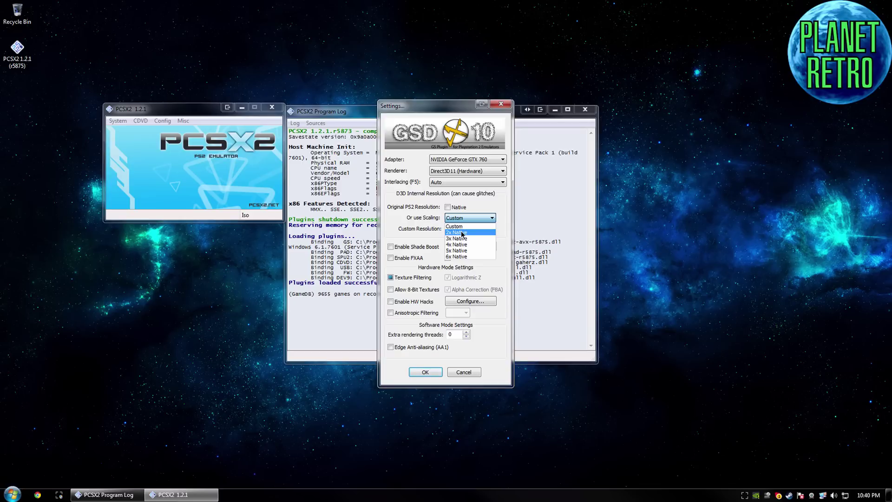
left_click(480, 218)
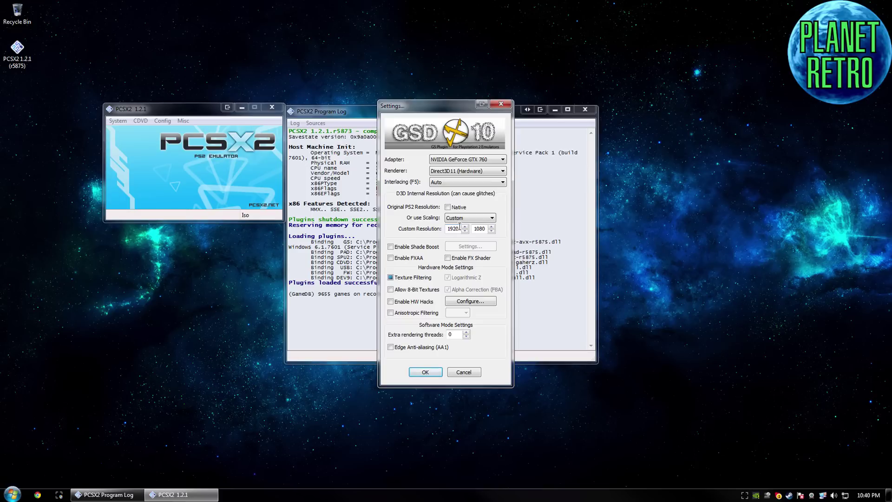
double_click(460, 226)
left_click(459, 231)
- Enable Shade Boost, try saturation 67, then reset the colour adjustments to the default 50
left_click(439, 248)
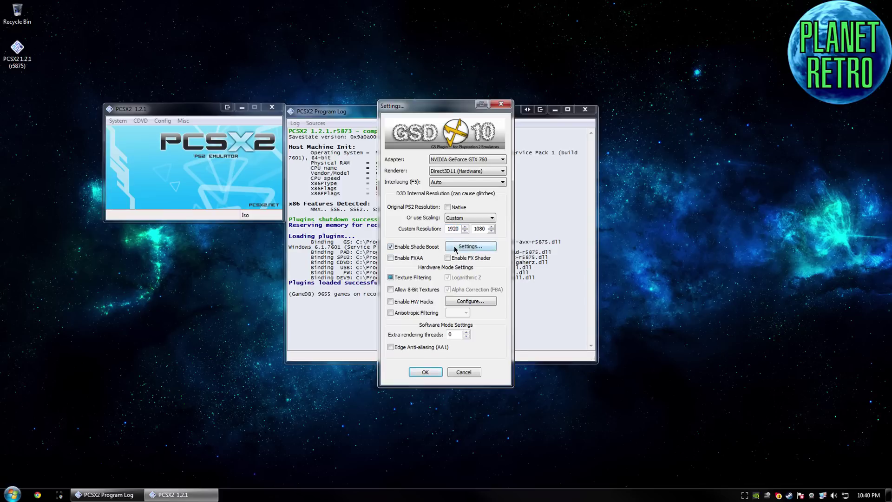
left_click(450, 247)
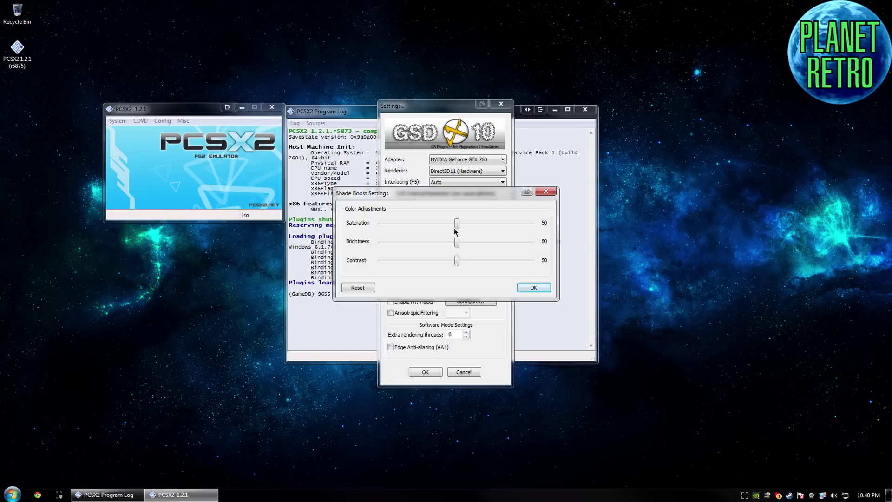
mouse_move(457, 223)
left_mouse_down()
mouse_move(483, 225)
mouse_move(456, 226)
left_mouse_up()
left_click(359, 288)
left_click(539, 288)
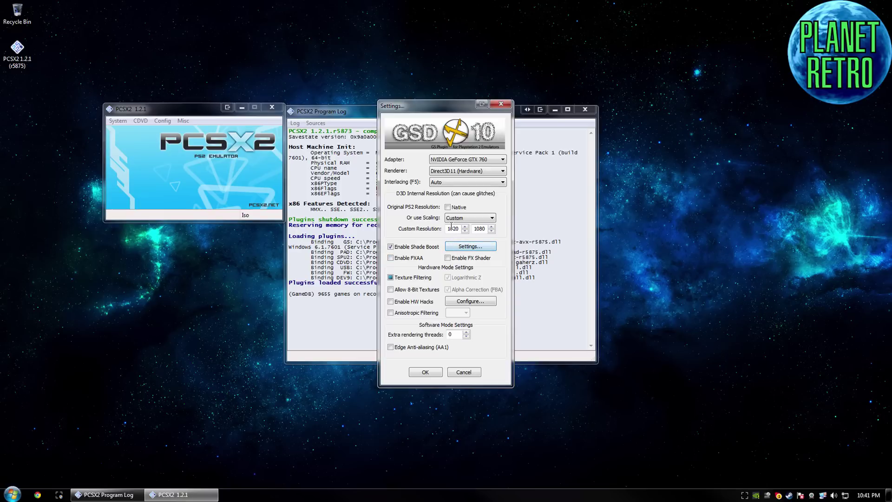
- Enable FXAA, FX Shader and 8-bit textures, with Shade Boost turned off
left_click(399, 260)
left_click(409, 247)
left_click(409, 258)
left_click(408, 259)
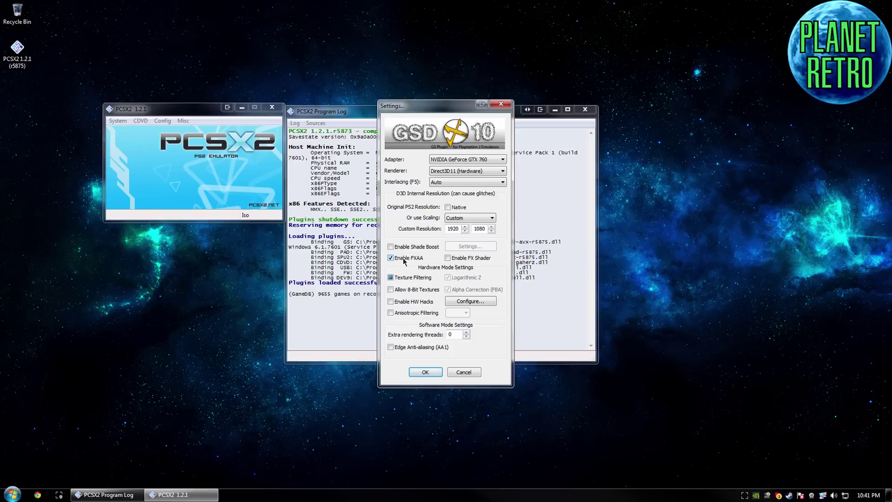
left_click(457, 260)
left_click(419, 290)
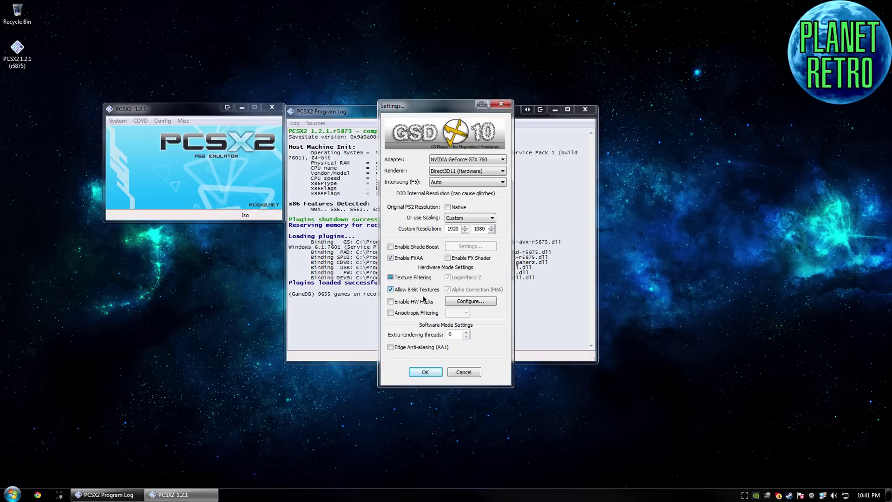
- Open the hardware hacks configuration and keep MSAA at 0x
left_click(470, 301)
left_click(378, 175)
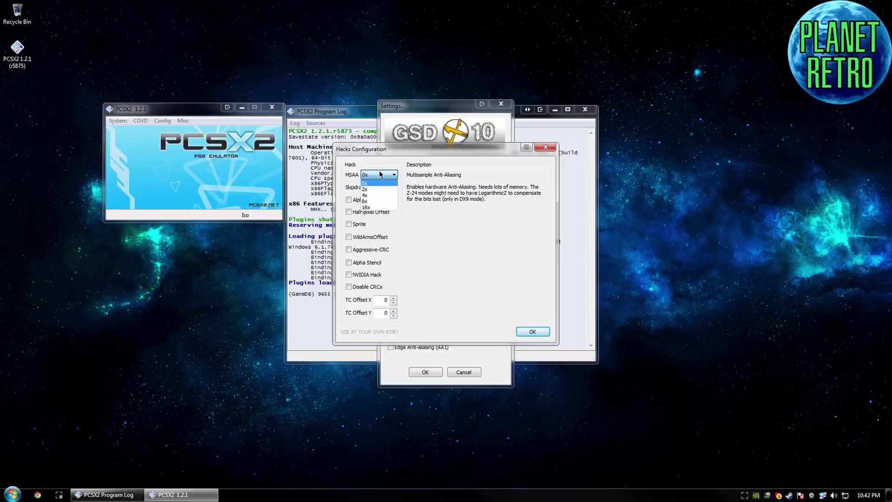
left_click(380, 176)
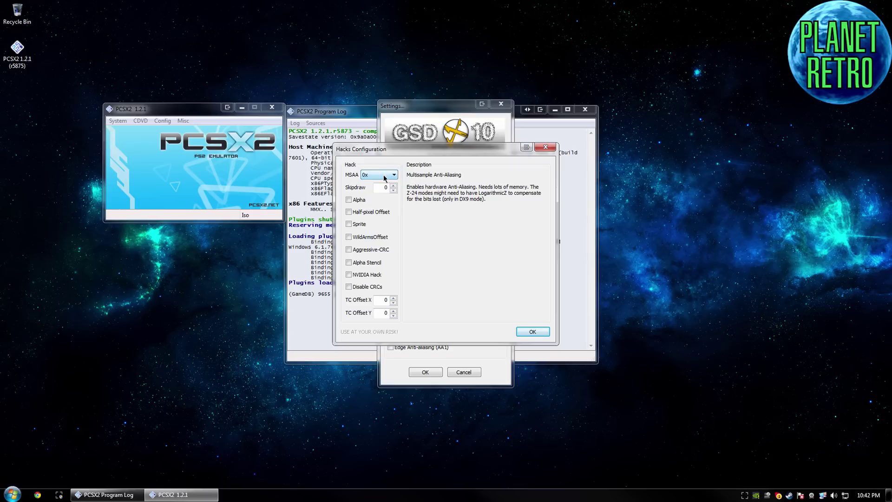
left_click(384, 178)
left_click(384, 177)
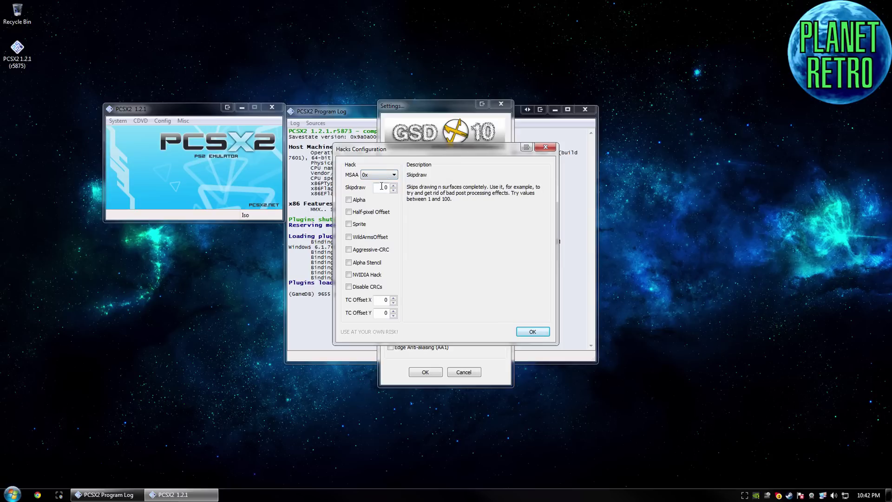
- Enable the Alpha and Half-pixel Offset hacks with Skipdraw 3 and confirm the hacks
left_click(359, 200)
left_click(358, 224)
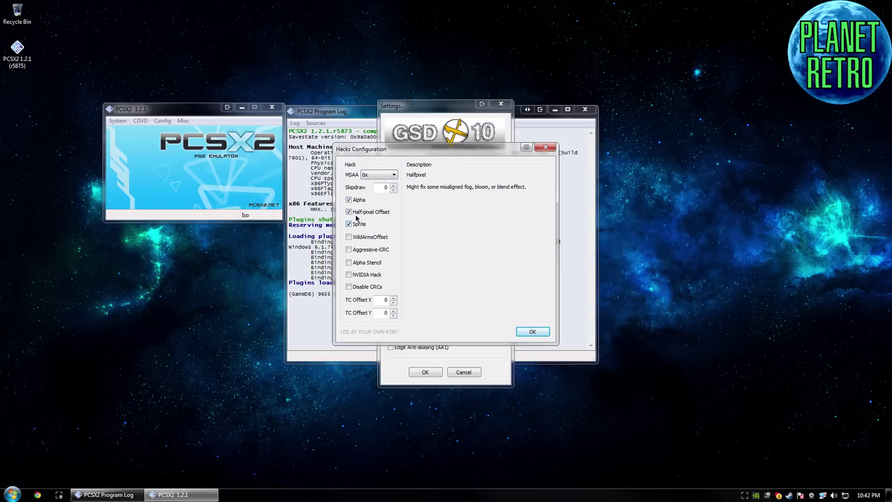
left_click(357, 200)
left_click(363, 225)
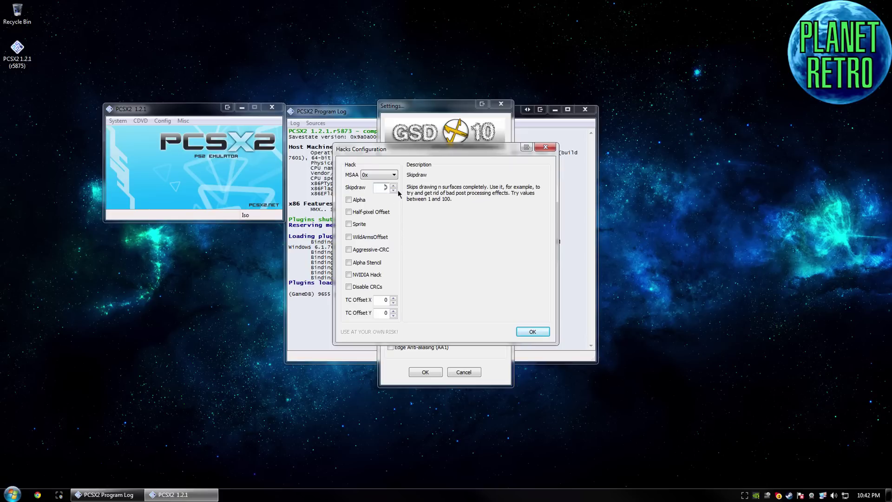
scroll(421, 201, "up", 1)
left_click(356, 224)
left_click(358, 213)
left_click(358, 200)
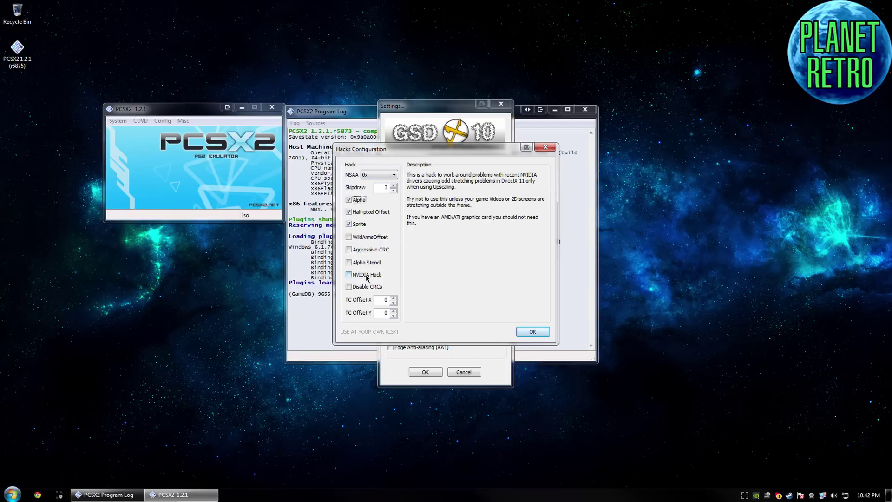
key("Return")
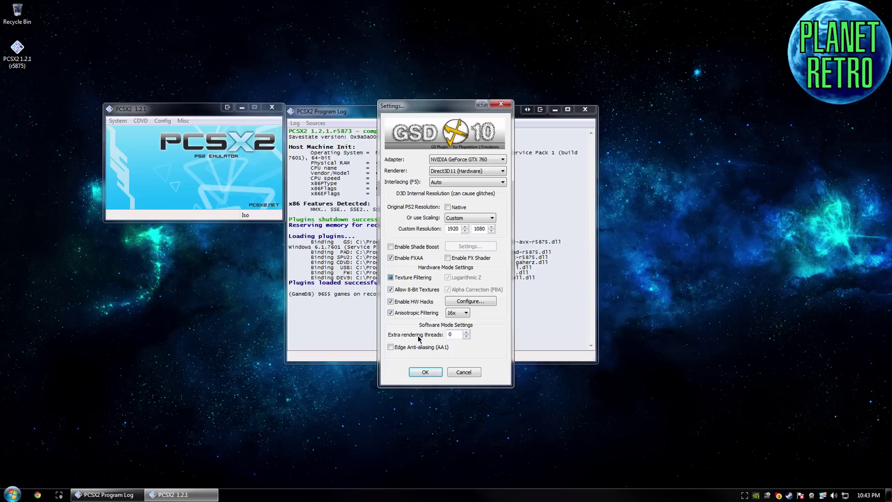
- Set extra rendering threads to 16, enable Edge Anti-aliasing, and save the video settings
key("Tab")
type("4")
type("6")
left_click(402, 348)
left_click(466, 331)
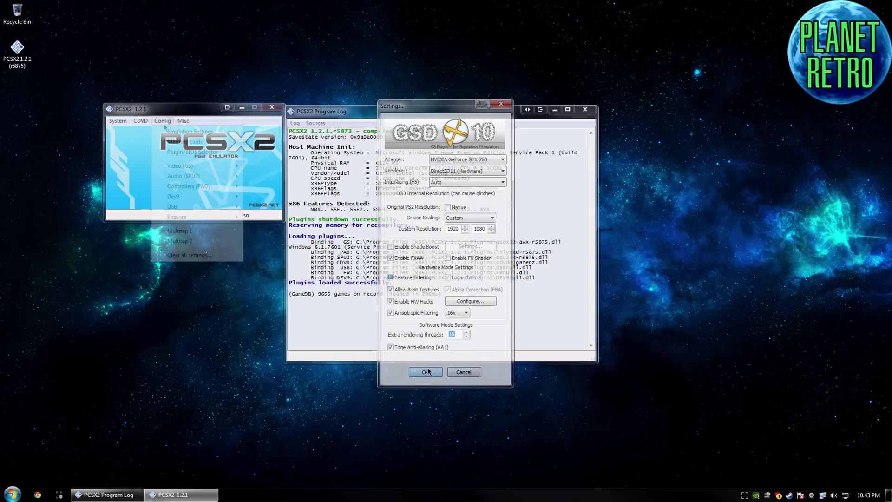
- In SPU2-X settings keep Catmull-Rom interpolation, try Surround 7.1, then revert expansion to Stereo
mouse_move(196, 176)
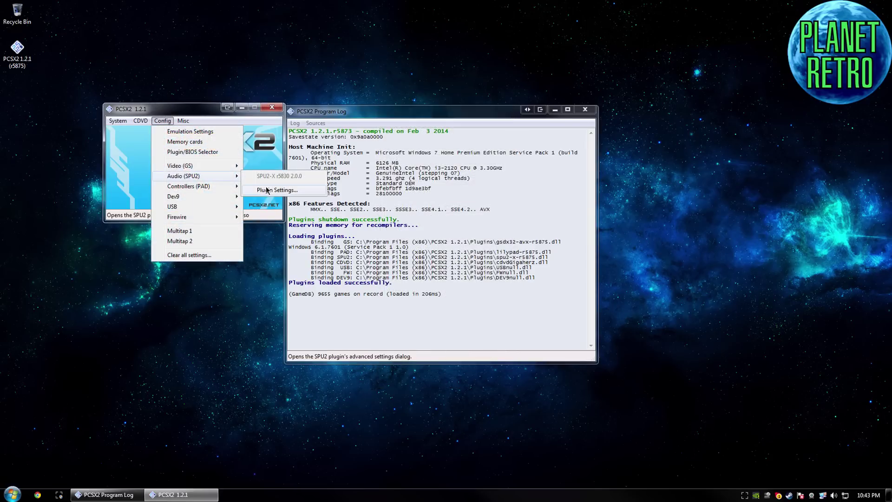
left_click(277, 190)
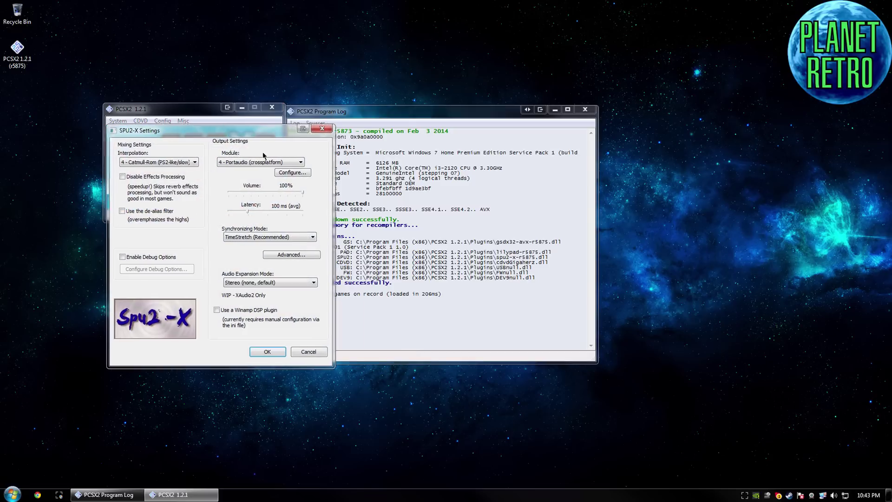
left_click_drag(214, 136, 717, 119)
left_click(678, 147)
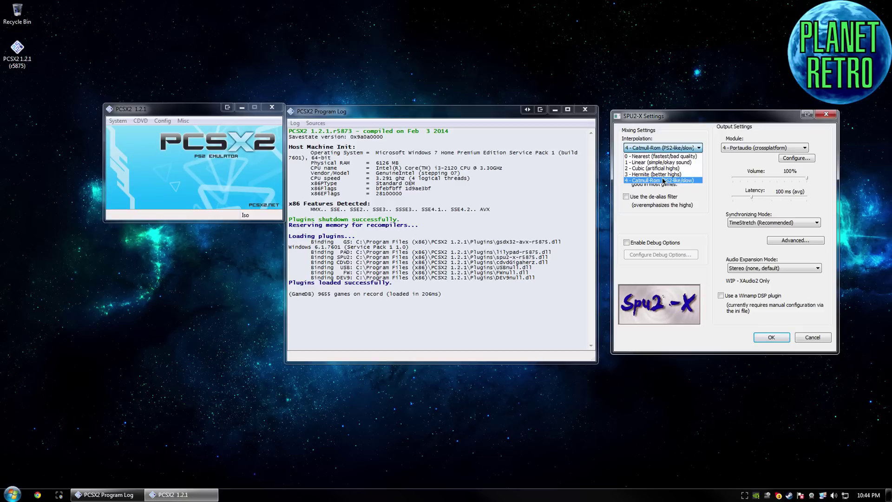
left_click(677, 148)
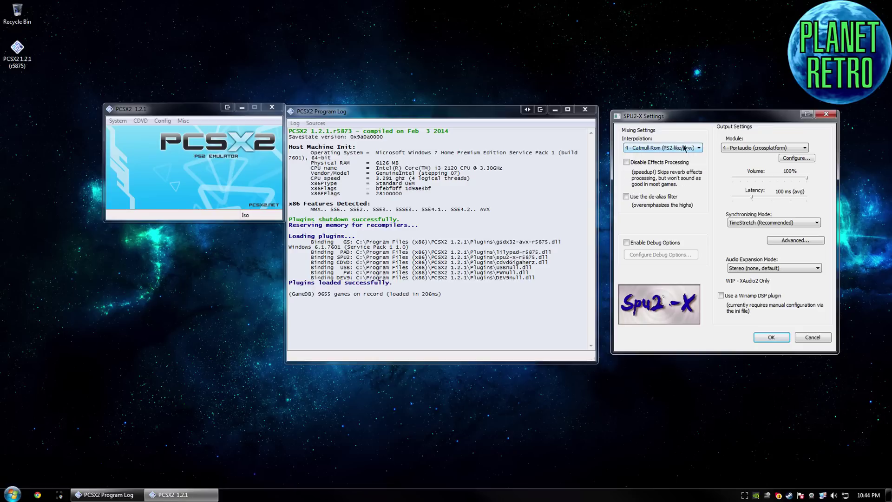
left_click(761, 267)
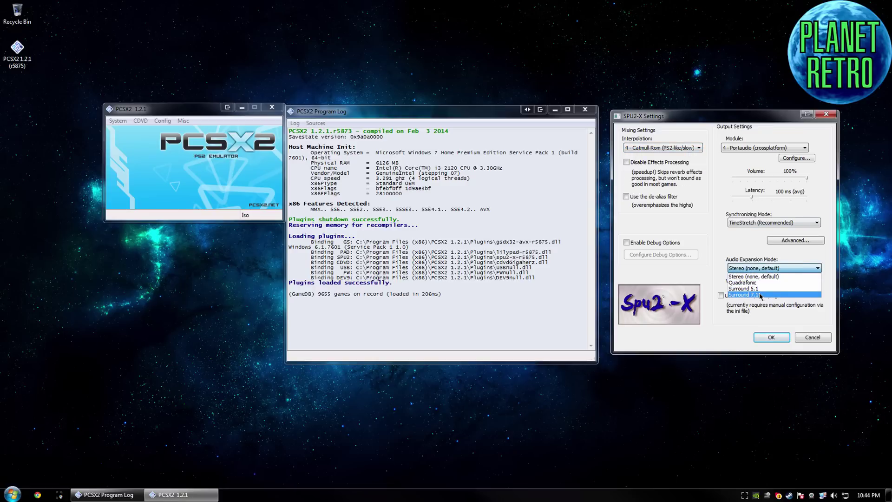
left_click(757, 294)
left_click(760, 270)
left_click(759, 276)
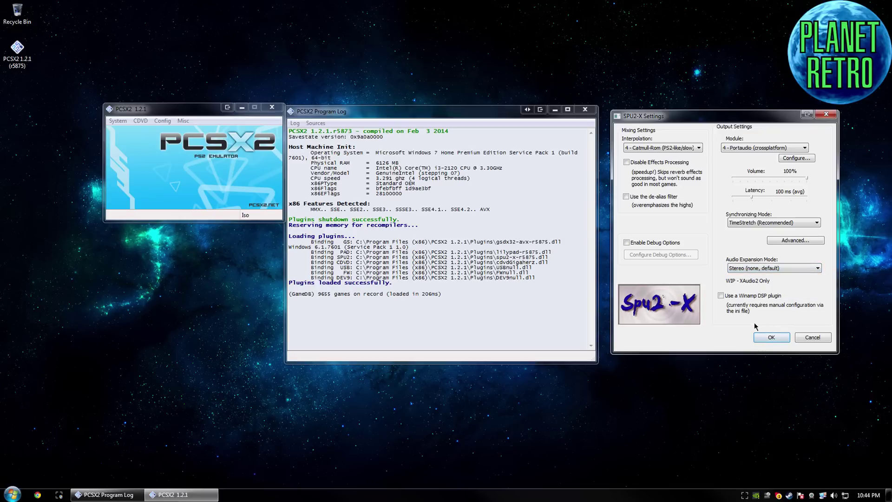
left_click(738, 149)
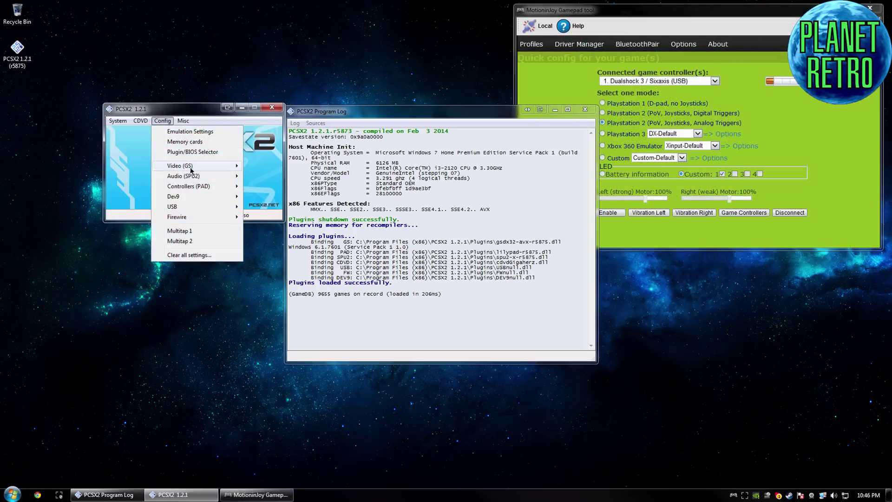
- Open the Controllers (PAD) plugin settings at the Pad 1 bindings, alongside the gamepad tool
mouse_move(192, 186)
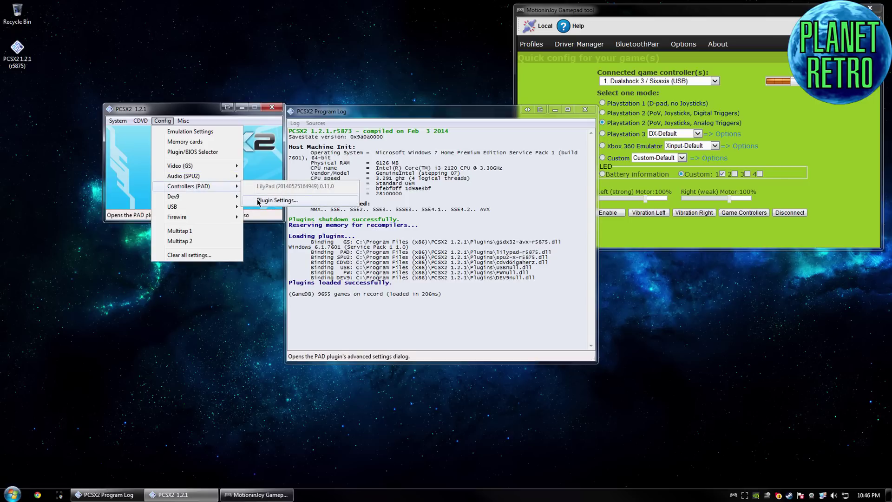
left_click(257, 200)
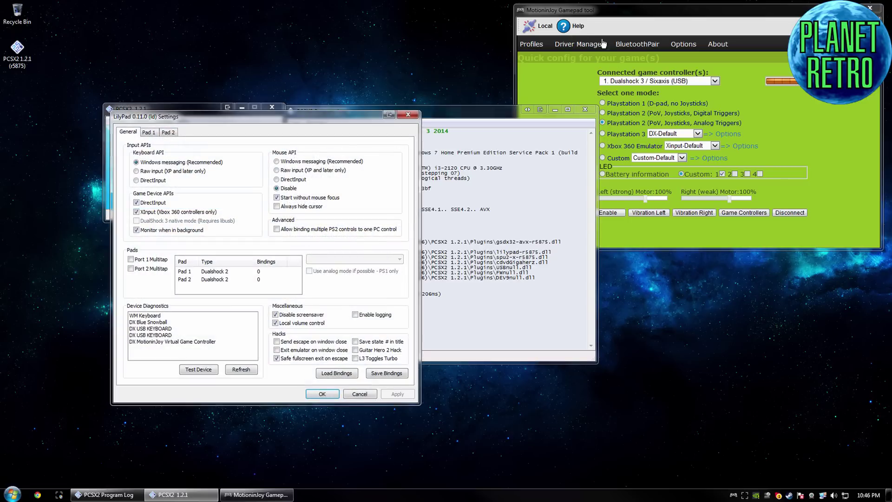
left_click(589, 13)
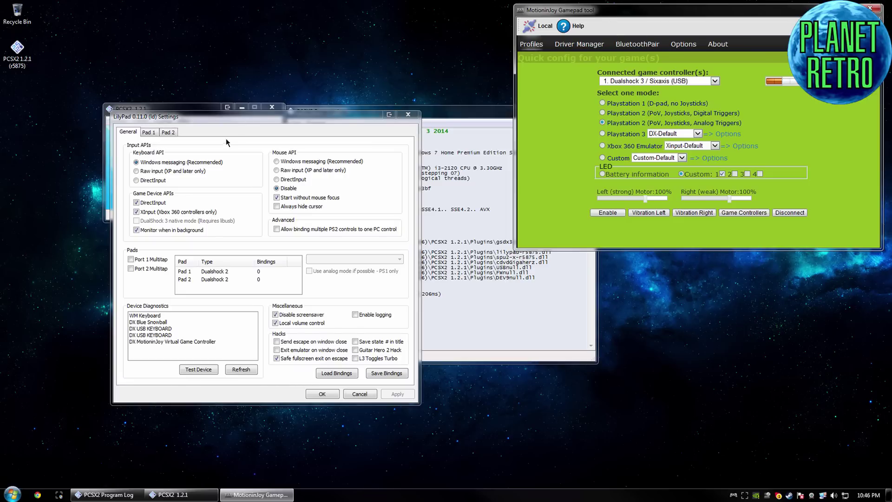
left_click(149, 135)
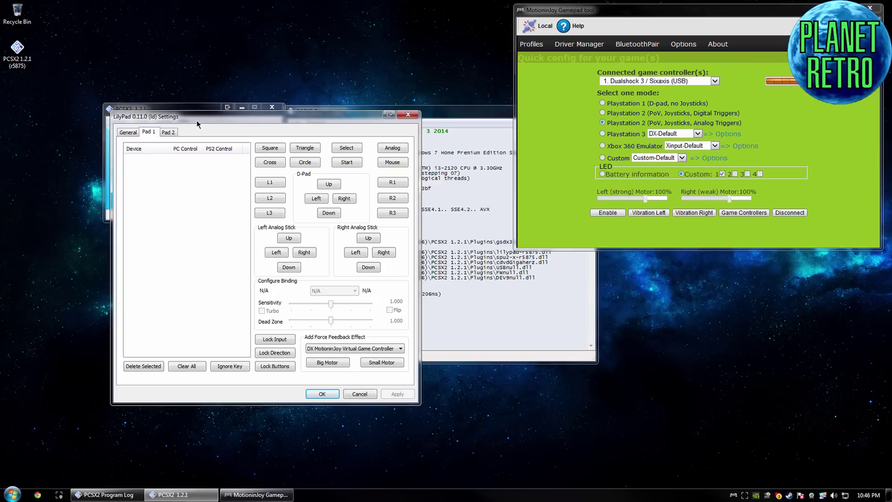
- Bind Square, Cross, Triangle, Select, R1, R2, R3 and D-pad Down, Left, Right, Up
left_click(269, 153)
left_click(269, 162)
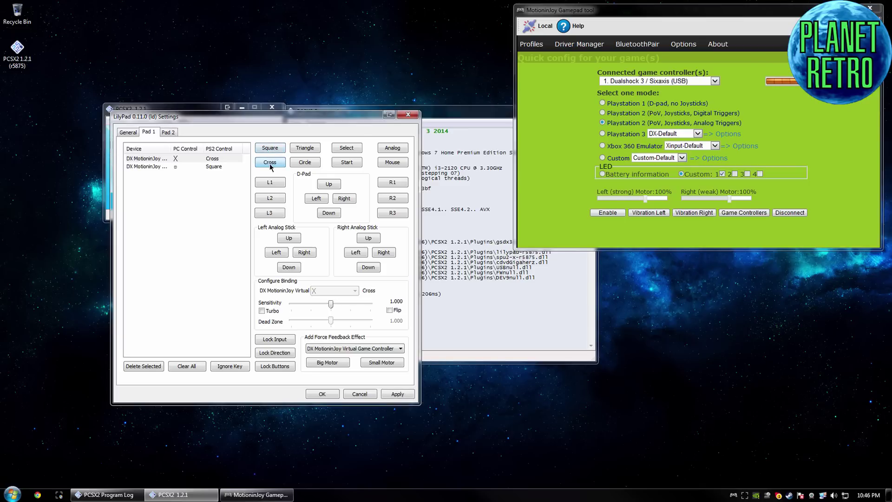
left_click(305, 148)
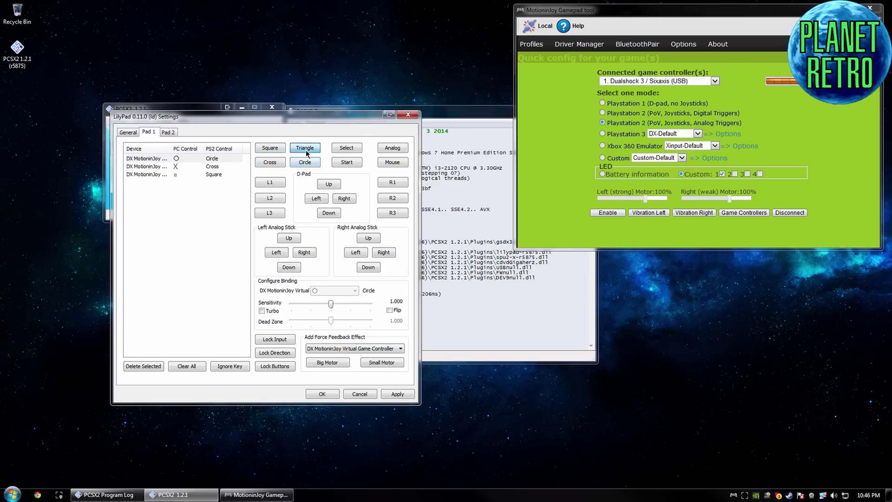
left_click(346, 148)
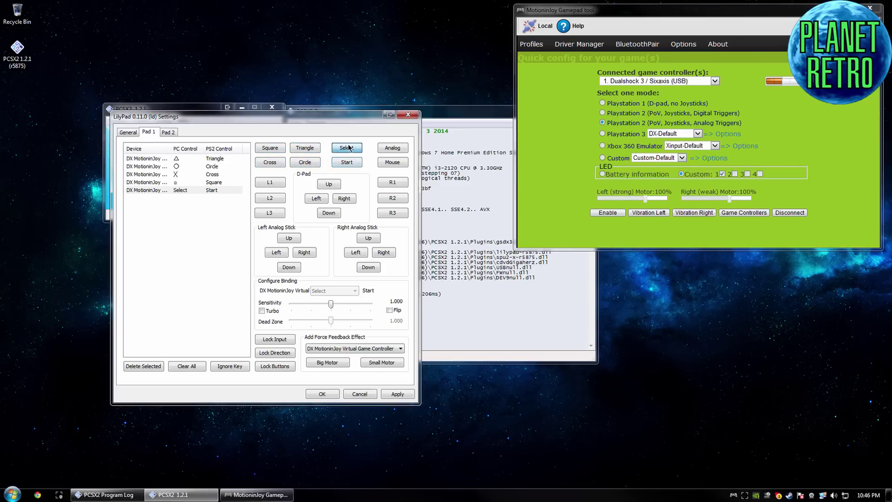
left_click(392, 182)
left_click(393, 198)
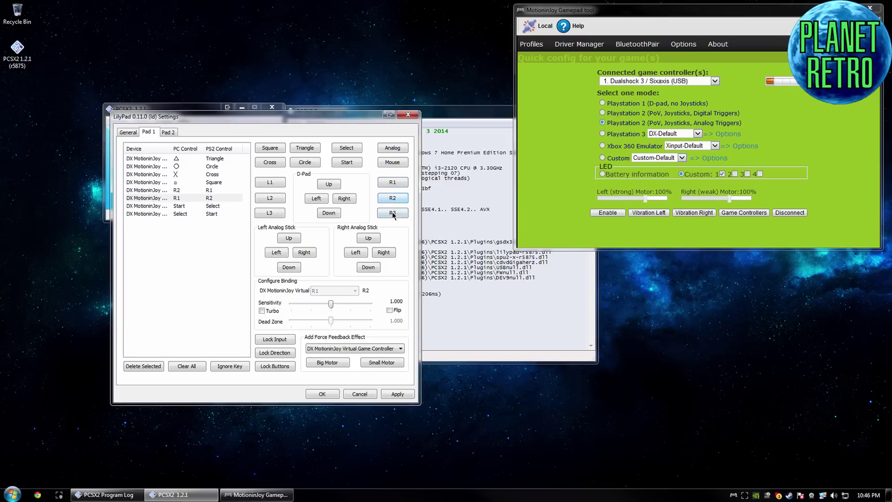
left_click(393, 213)
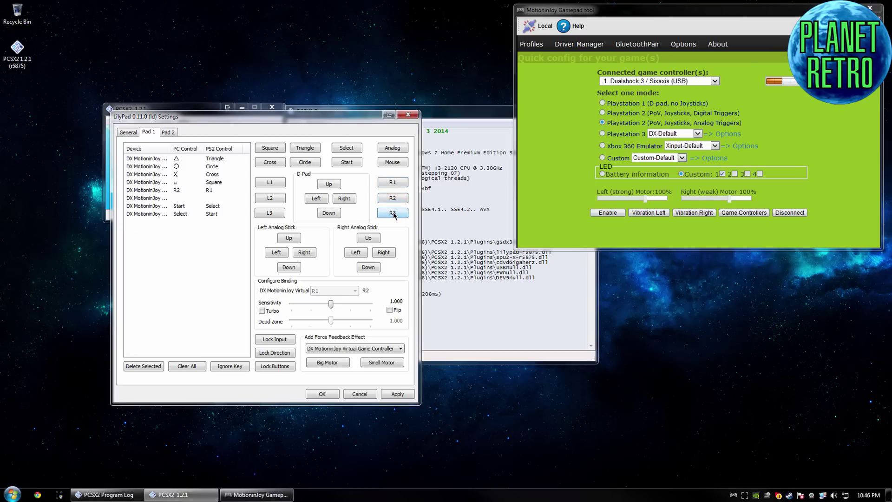
left_click(329, 213)
left_click(316, 199)
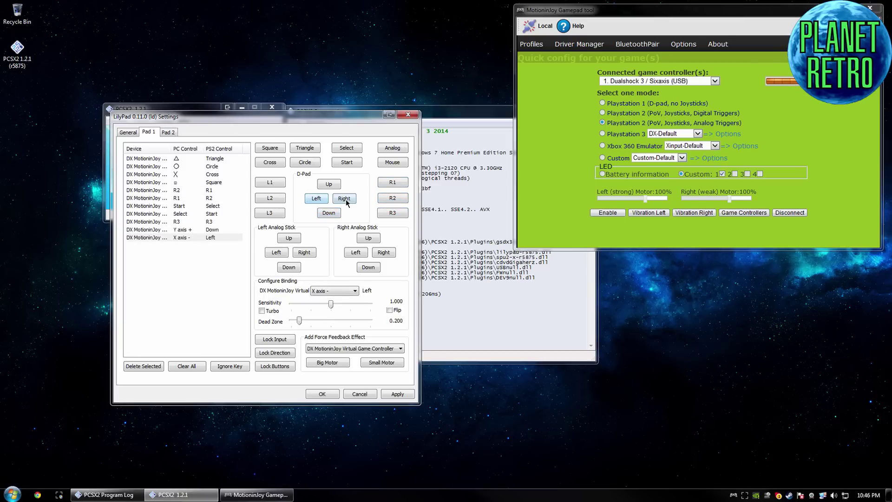
left_click(344, 198)
left_click(329, 184)
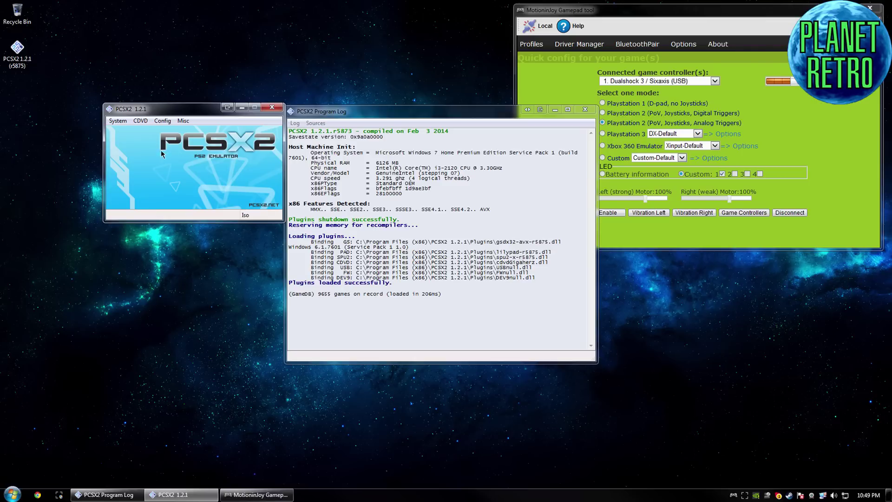
- Load a disc image from the H: drive through the Iso Selector
left_click(139, 121)
left_click(137, 123)
left_click(117, 121)
left_click(139, 121)
left_click(141, 121)
mouse_move(149, 132)
left_click(218, 131)
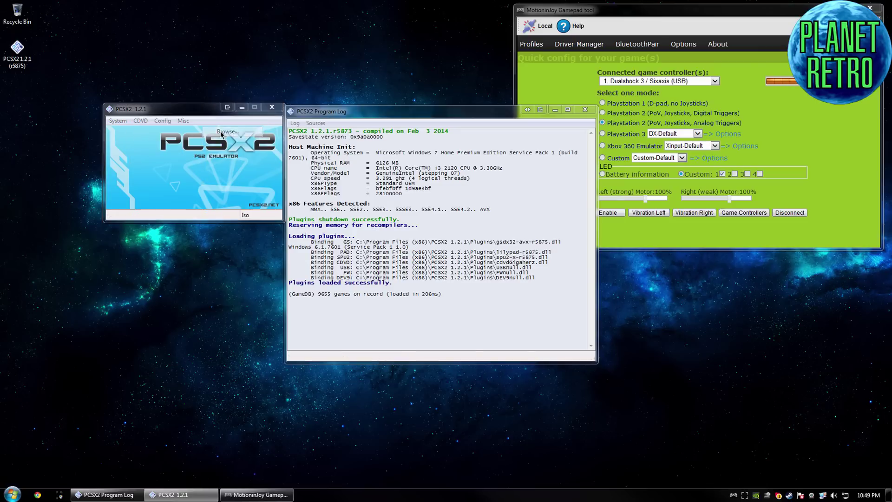
scroll(172, 307, "down", 2)
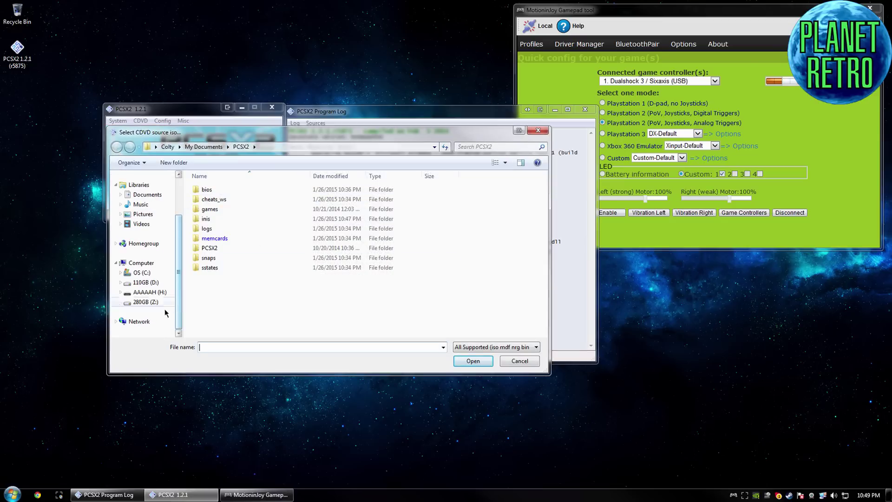
left_click(157, 294)
double_click(214, 190)
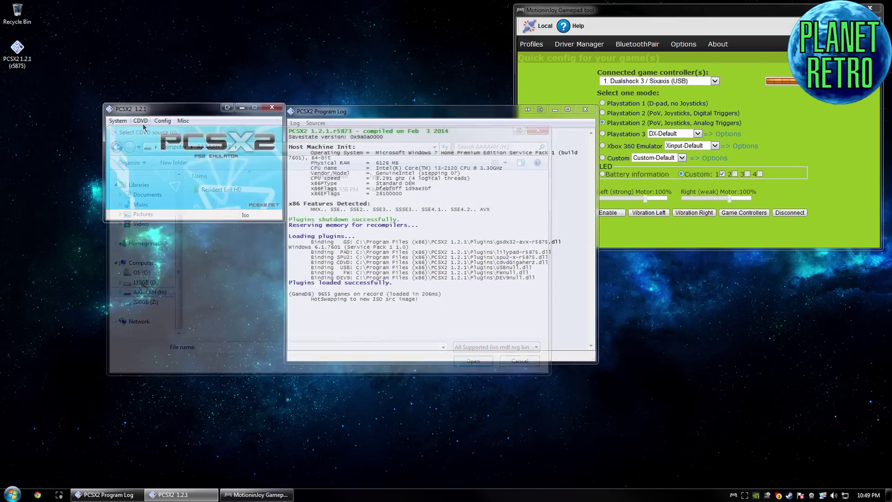
- Switch the ISO to Crash Twinsanity NTSC and fast-boot the CDVD
left_click(141, 121)
mouse_move(161, 131)
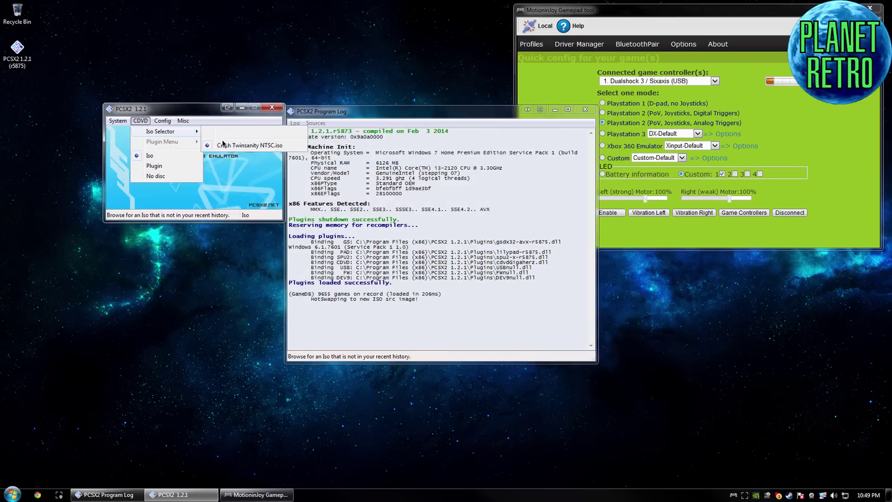
left_click(227, 133)
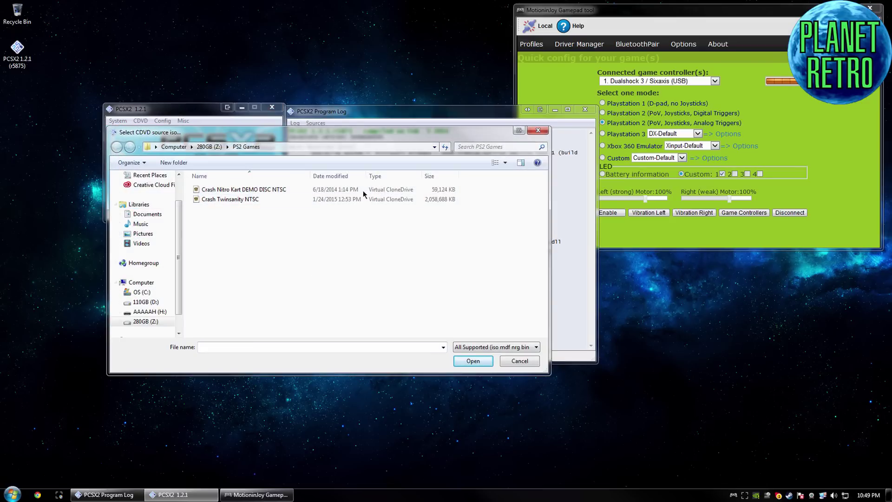
left_click(241, 200)
left_click(472, 361)
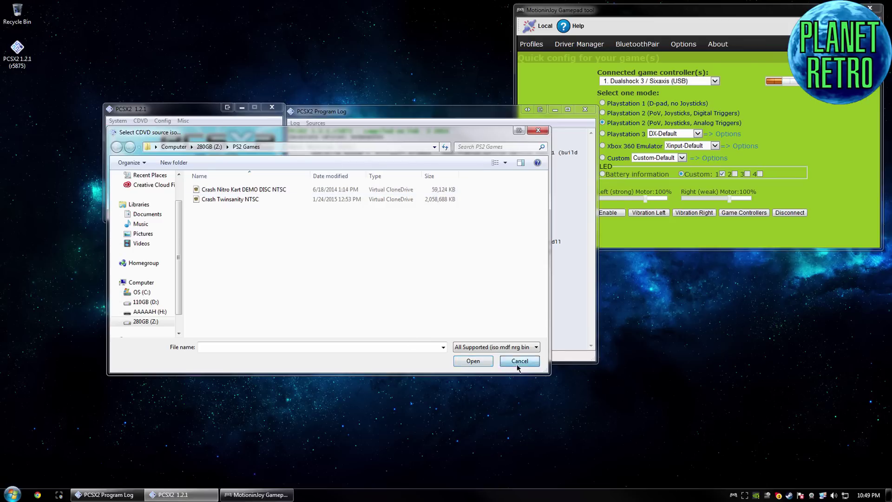
left_click(117, 120)
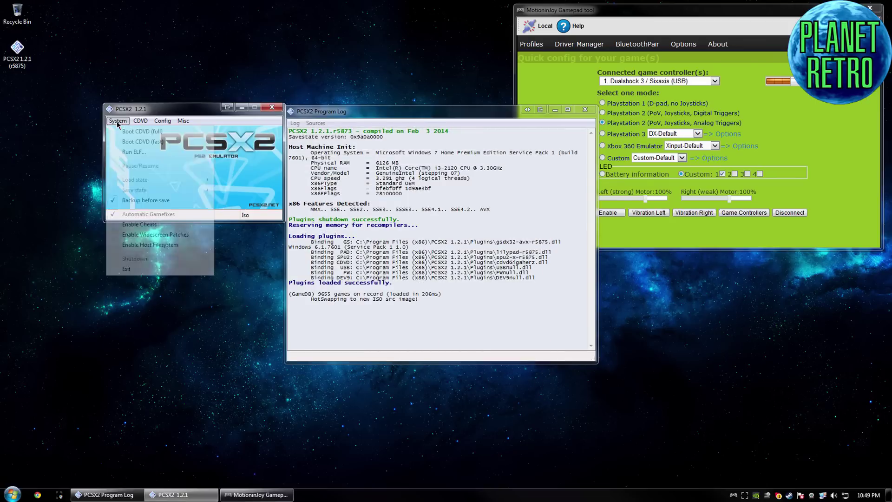
left_click(131, 142)
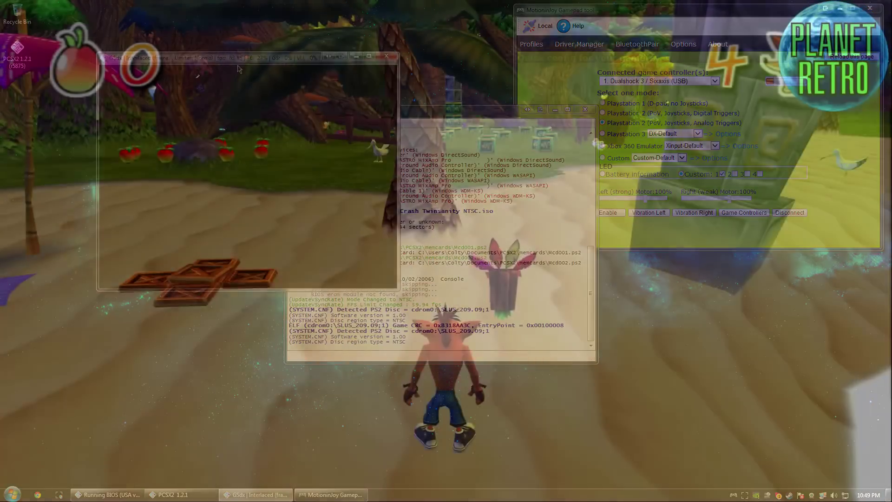